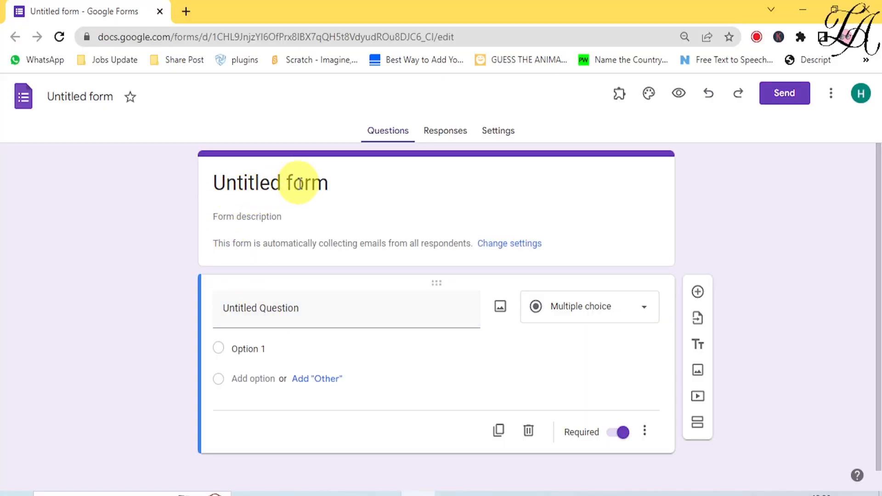
Title the form QUIZ and make the first question a short-answer question titled EMAIL.
left_click(68, 102)
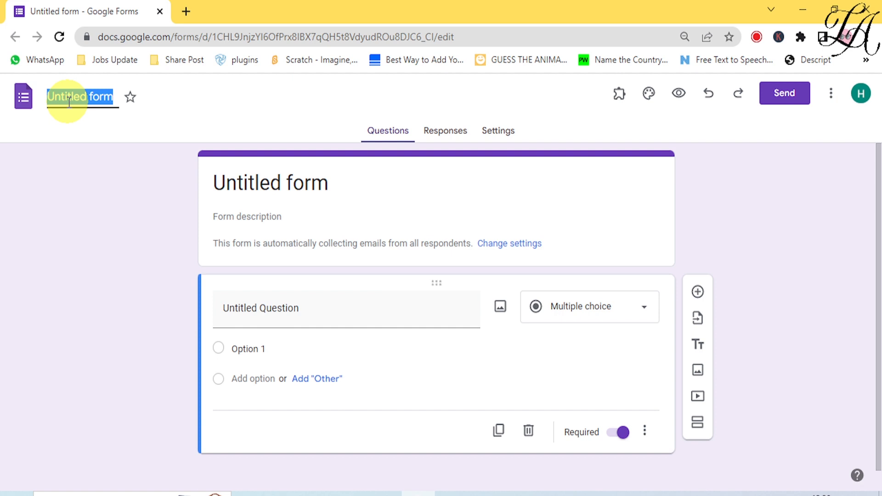
type("QUI")
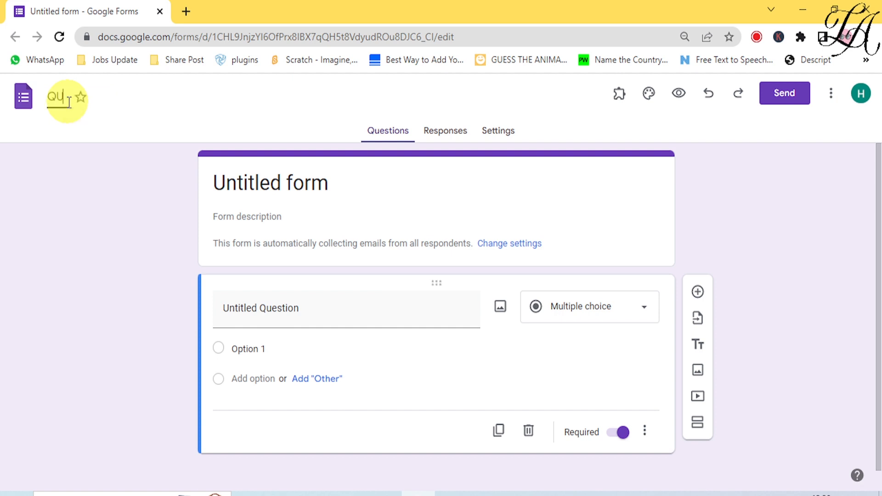
type("Z")
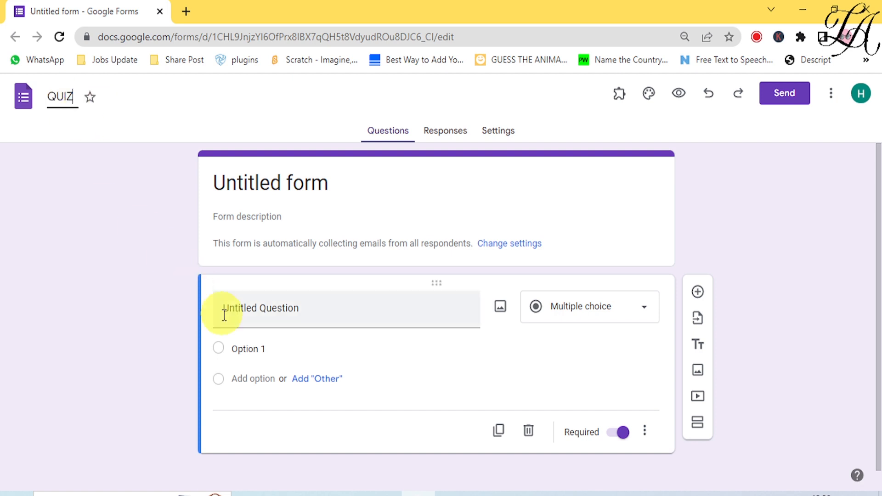
left_click(254, 319)
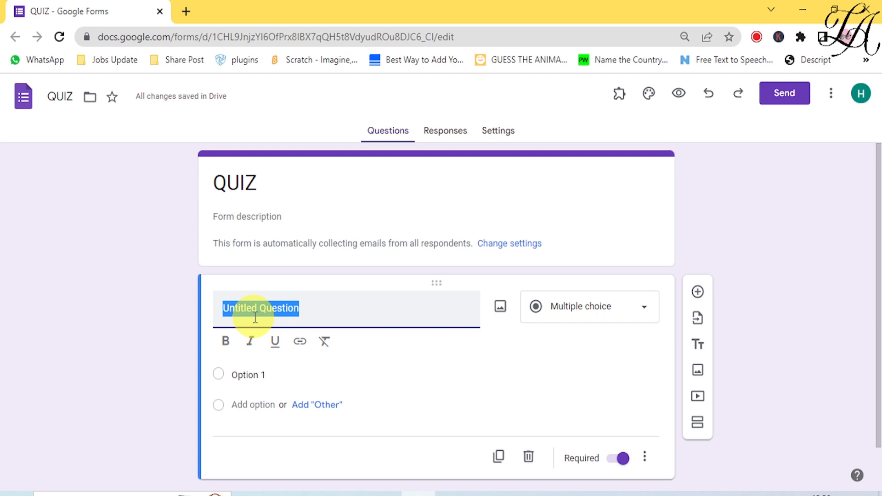
type("EMAIL")
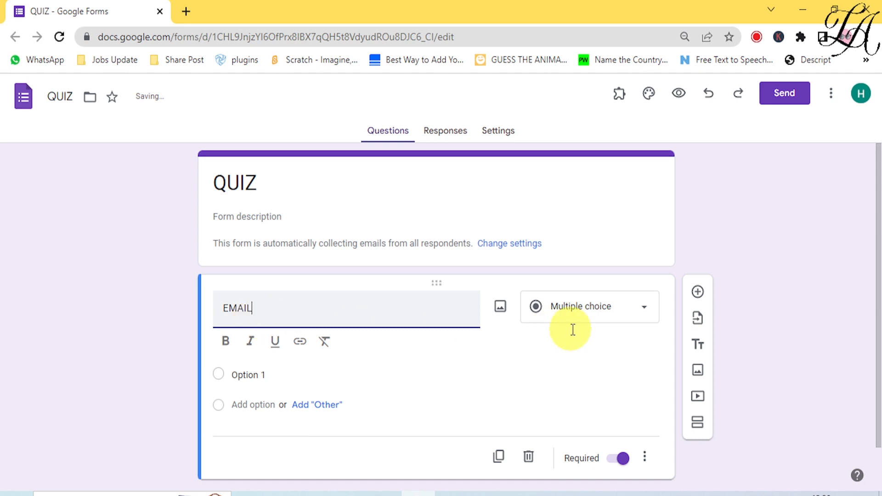
left_click(592, 314)
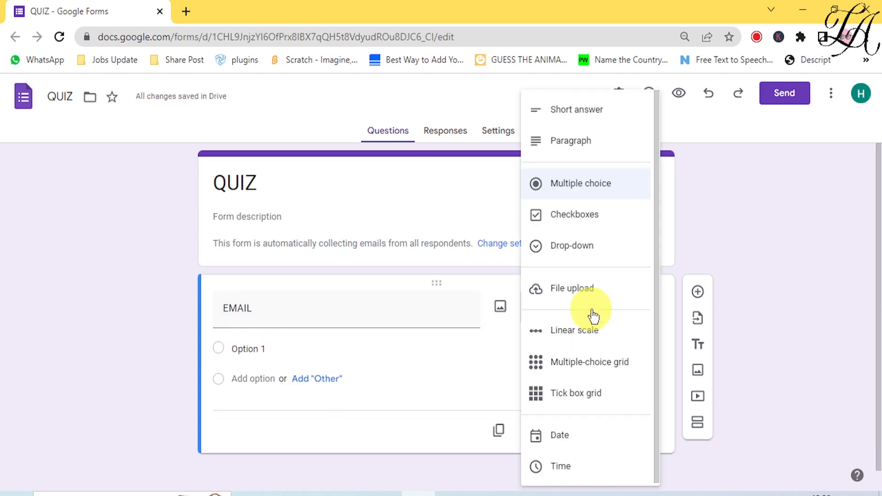
left_click(593, 117)
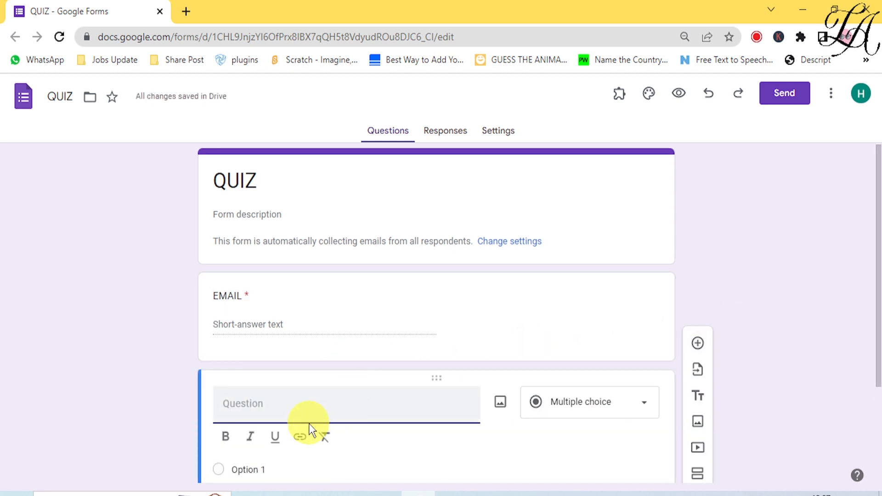
Title the second question CONTACT NUMBER, fixing a typo, and make it a short-answer question.
type("CONTA")
type("CT")
type(" NUMBER")
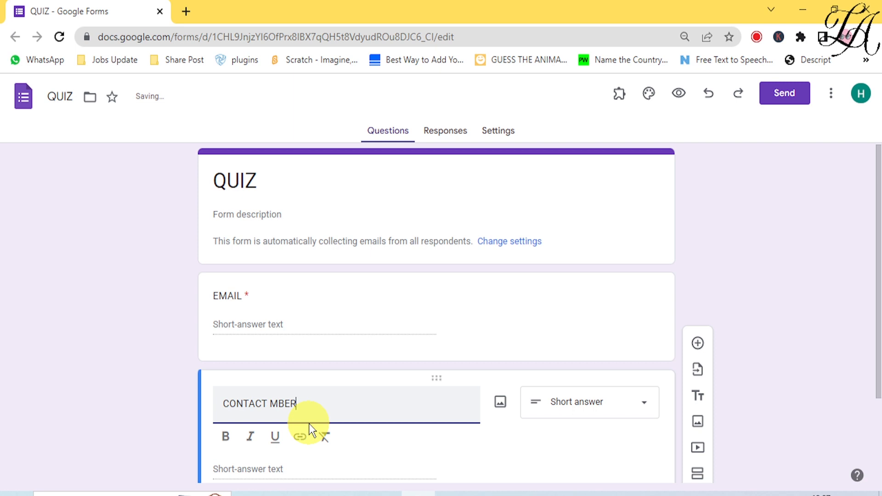
key("Left")
key("Left")
key("Left")
type("NU")
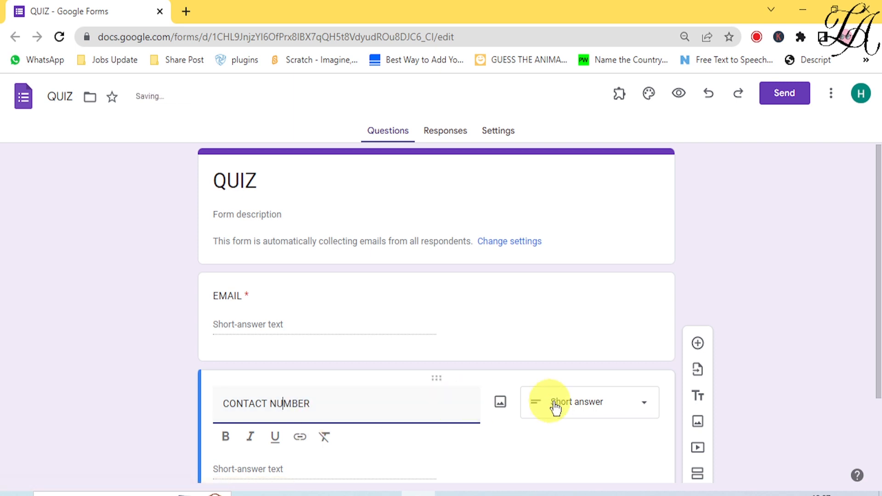
left_click(565, 416)
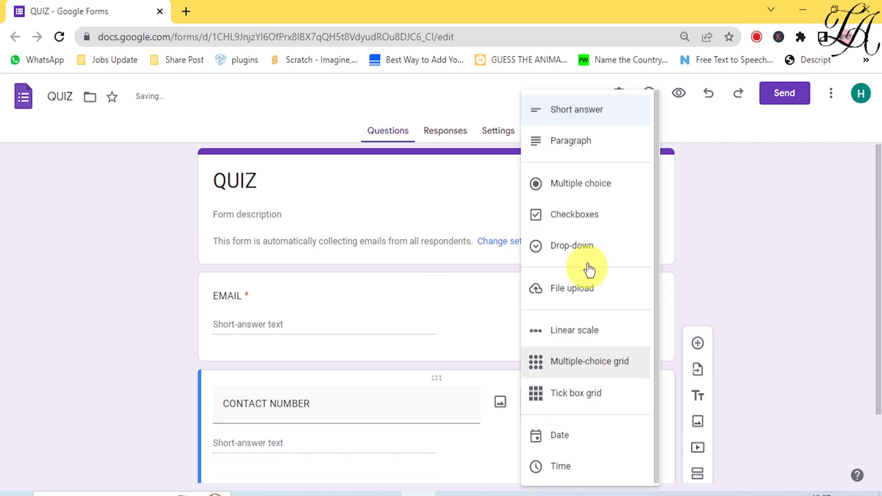
left_click(601, 112)
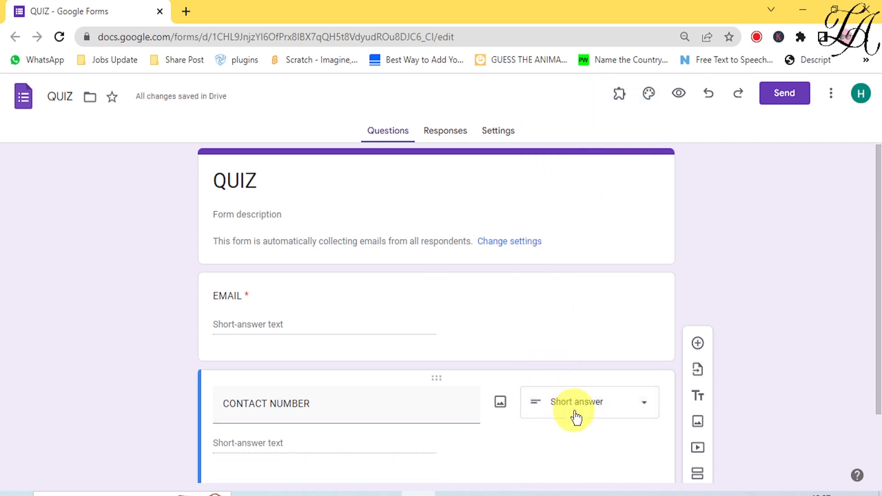
scroll(576, 427, "down", 3)
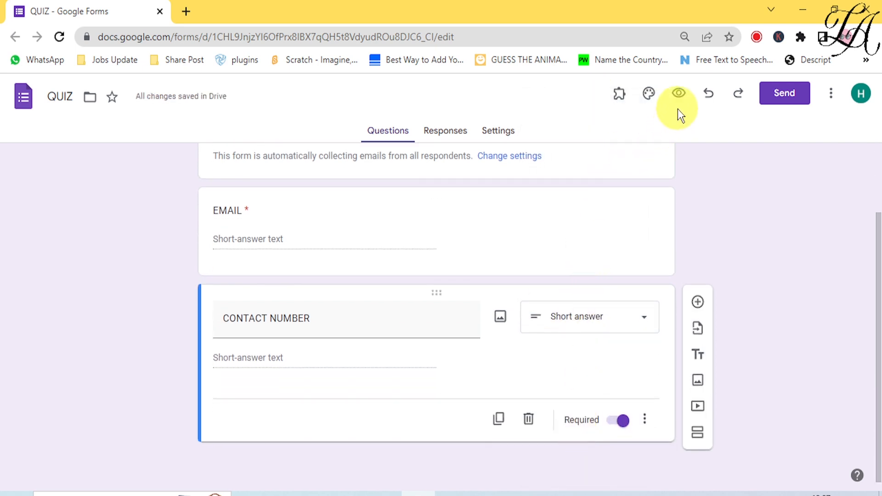
Preview the form, tick record-email, and answer FFTFFFTF for EMAIL and TTTTTTT for CONTACT NUMBER.
left_click(679, 93)
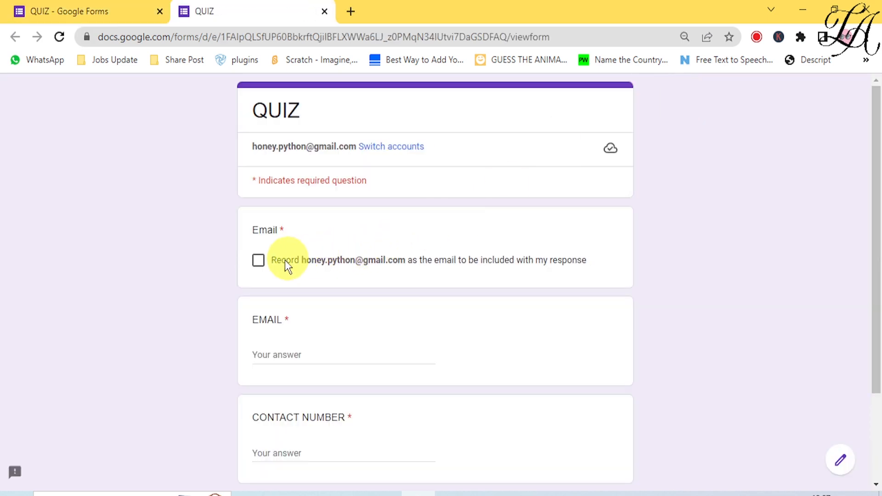
left_click(258, 262)
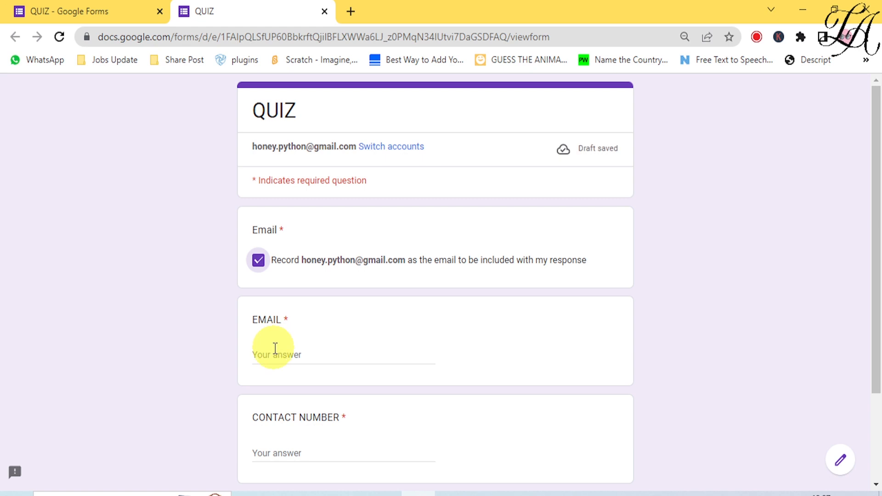
left_click(275, 348)
type("FFTFFFTF")
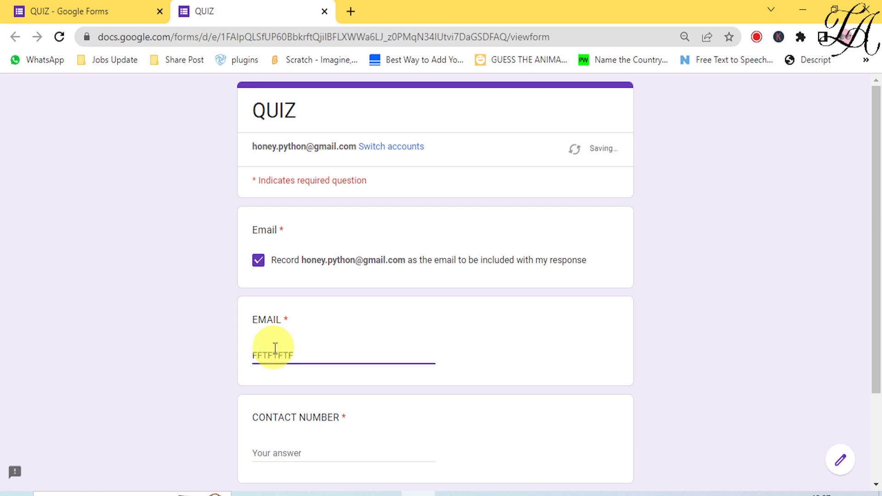
scroll(275, 348, "down", 3)
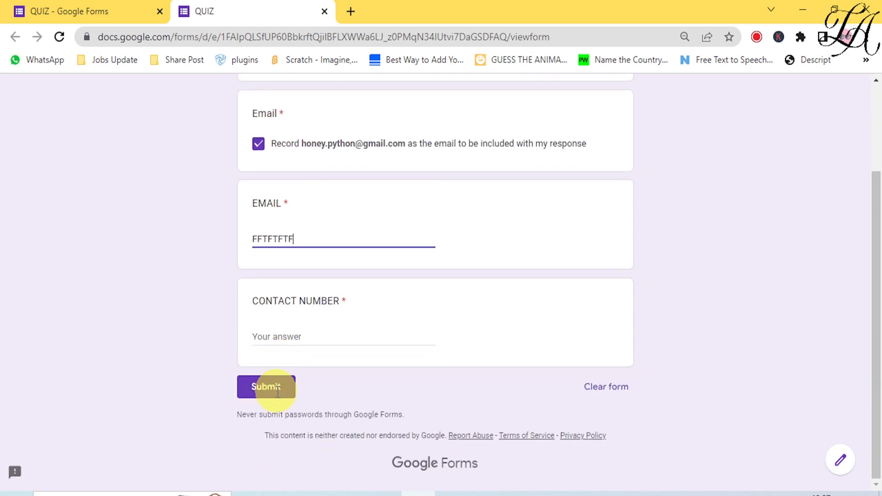
left_click(283, 338)
type("TTTTTTT")
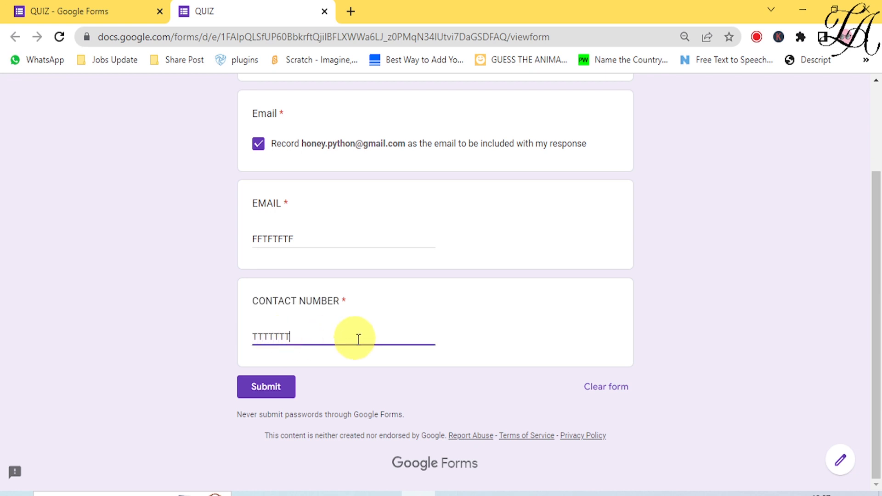
left_click(376, 370)
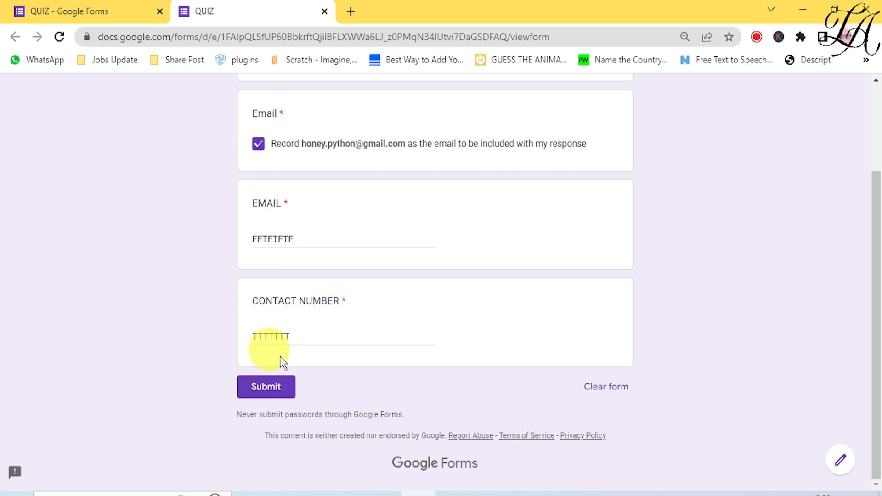
Back in the editor, turn on response validation for the EMAIL question.
left_click(95, 10)
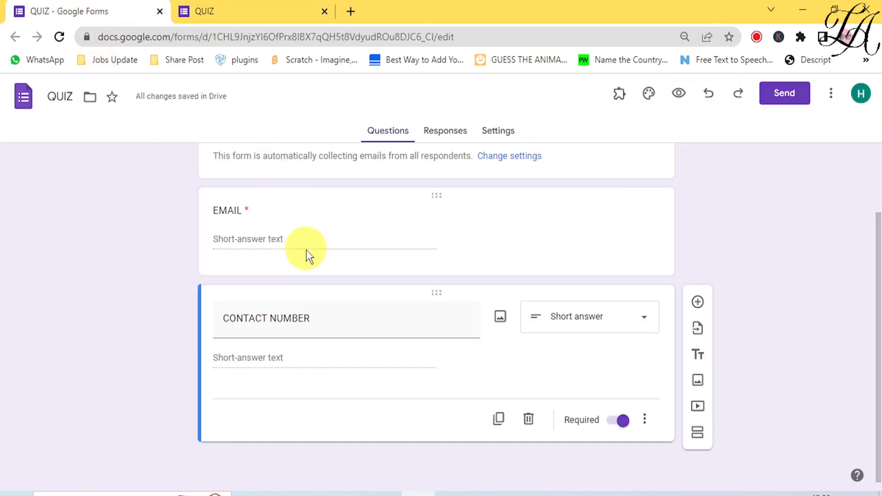
left_click(252, 211)
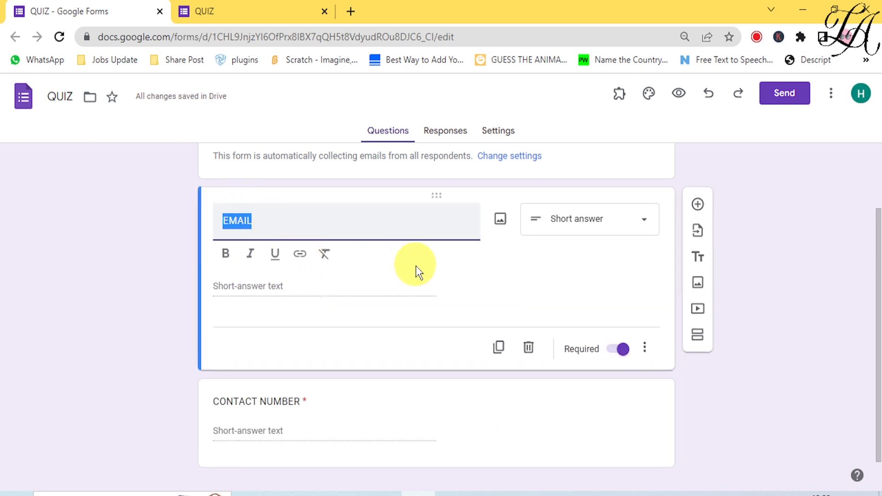
left_click(645, 350)
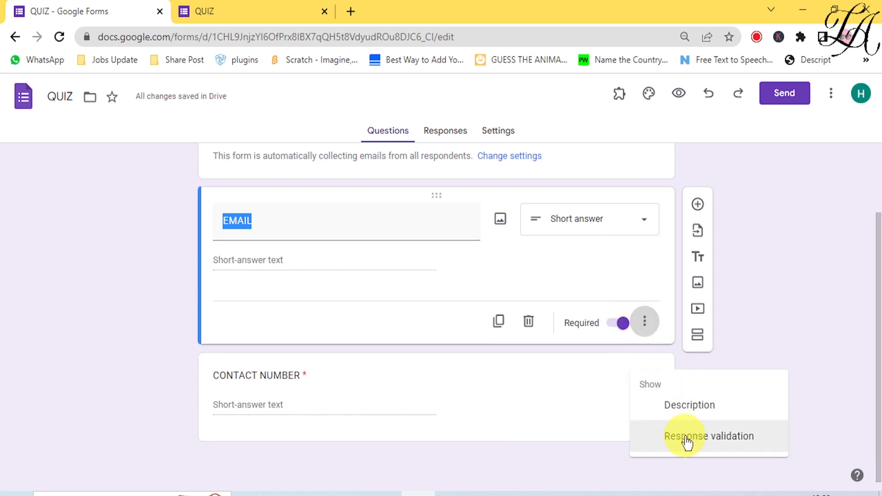
left_click(687, 439)
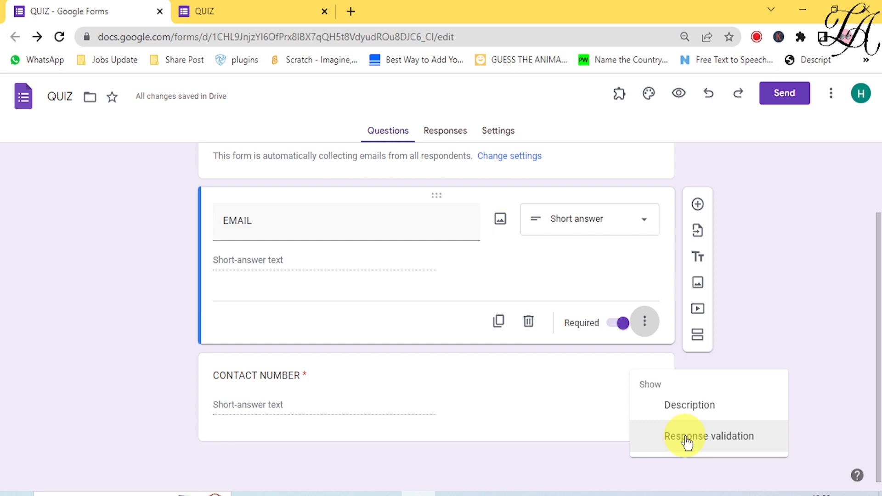
left_click(686, 439)
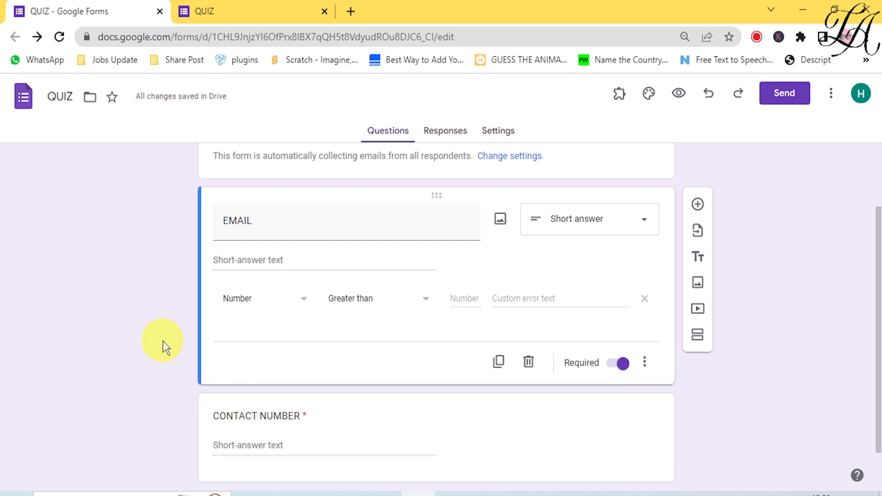
Set the EMAIL validation to Text > Email with the error text 'ENTER VALID EMAIL ID'.
left_click(302, 306)
left_click(302, 307)
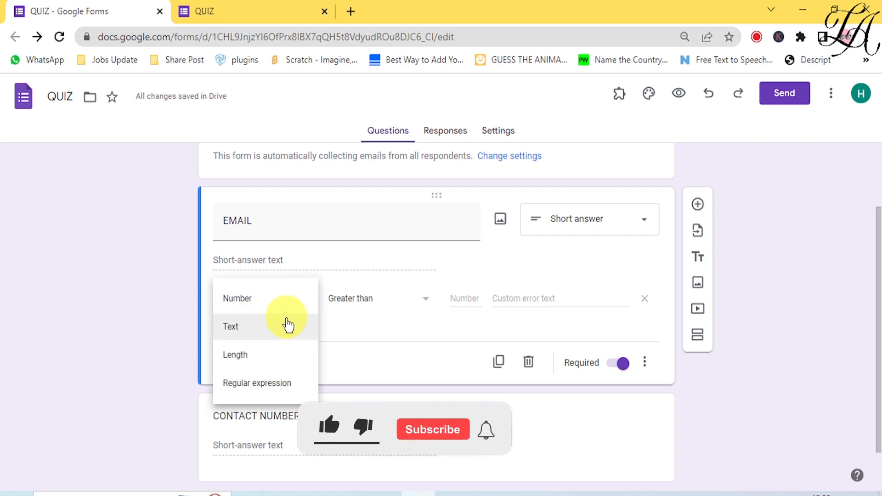
left_click(277, 339)
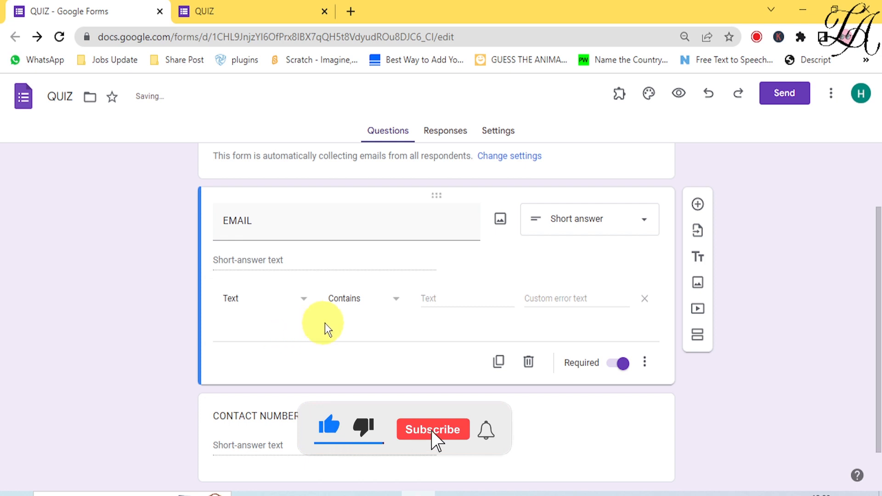
left_click(349, 308)
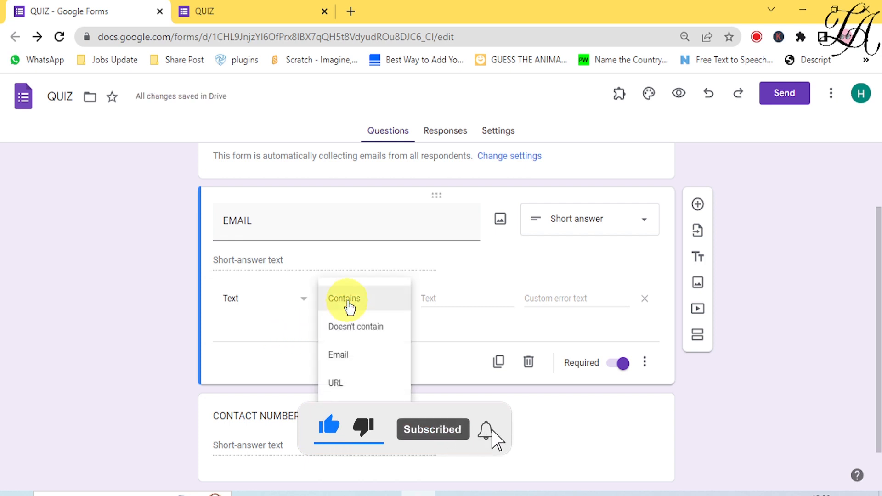
left_click(361, 358)
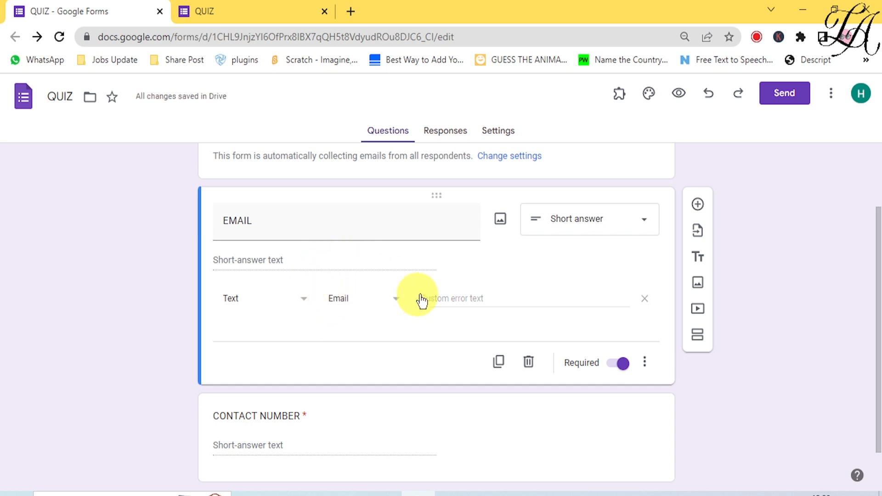
left_click(449, 298)
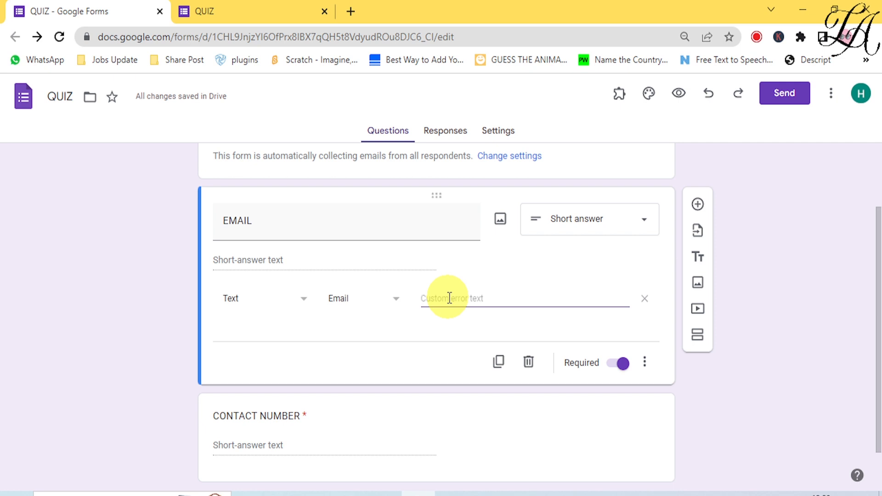
type("ENTER VALID")
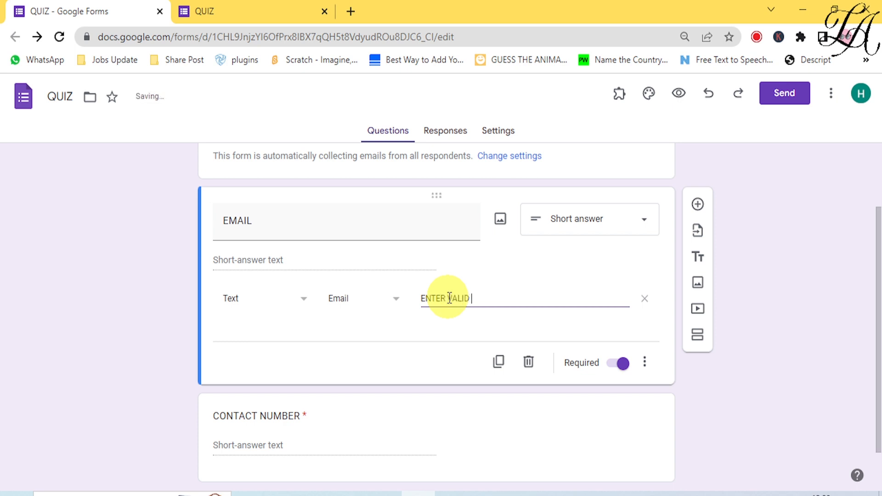
type(" EMAIL ID")
left_click(441, 366)
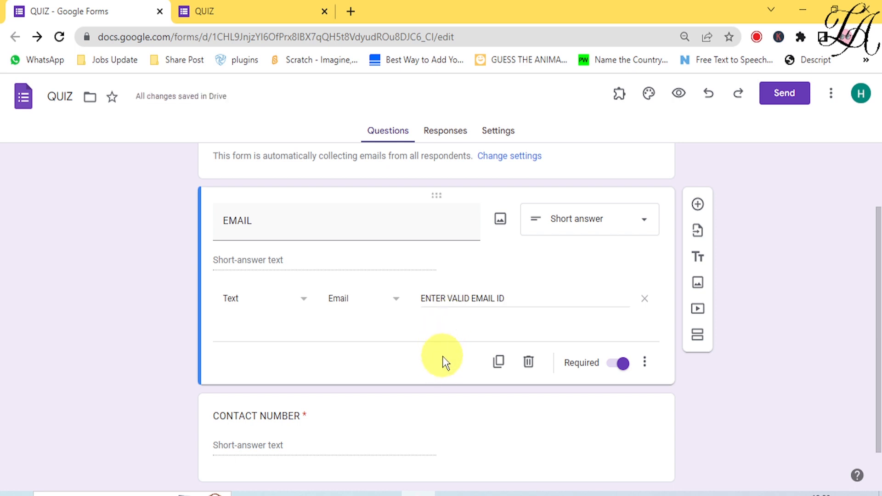
left_click(242, 11)
scroll(172, 165, "up", 3)
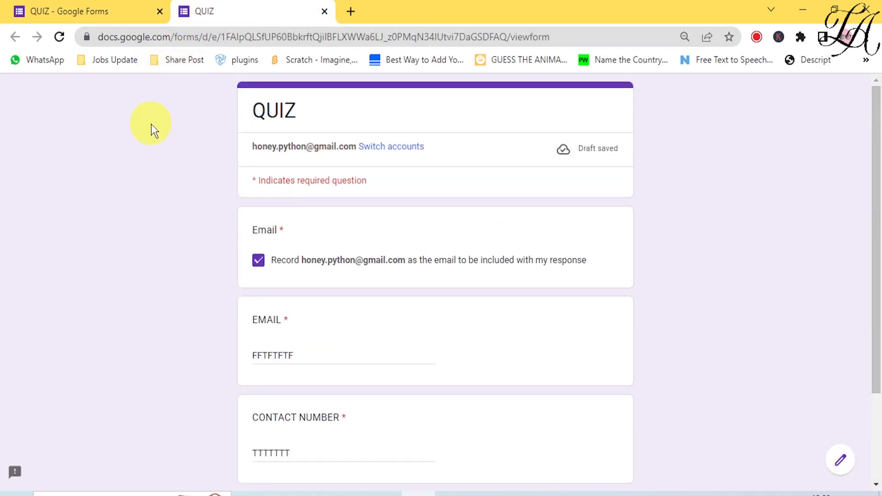
left_click(59, 37)
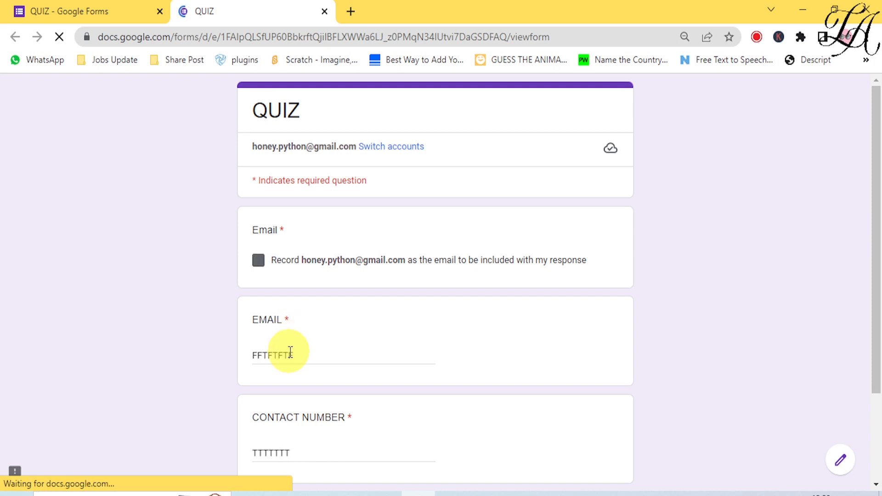
left_click(316, 357)
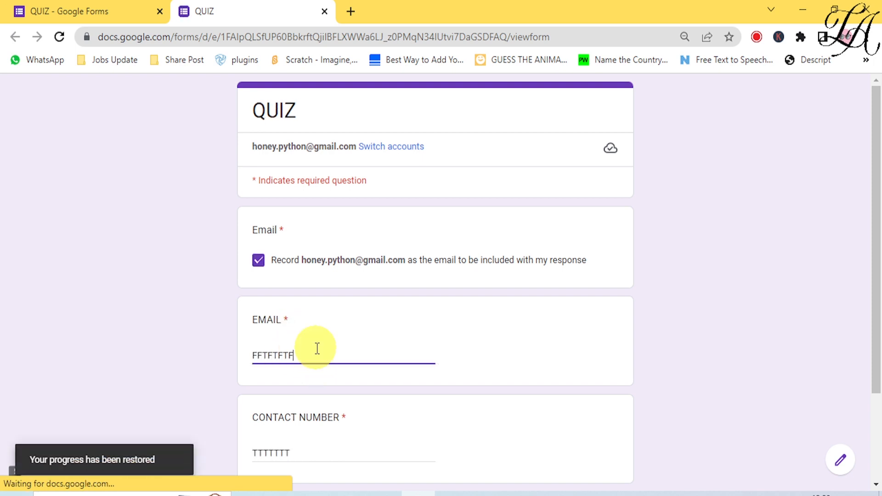
left_click(299, 453)
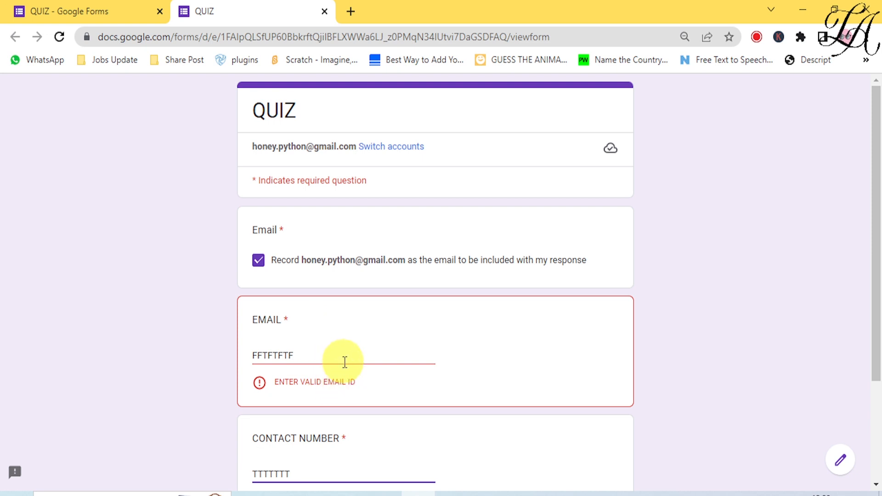
mouse_move(344, 363)
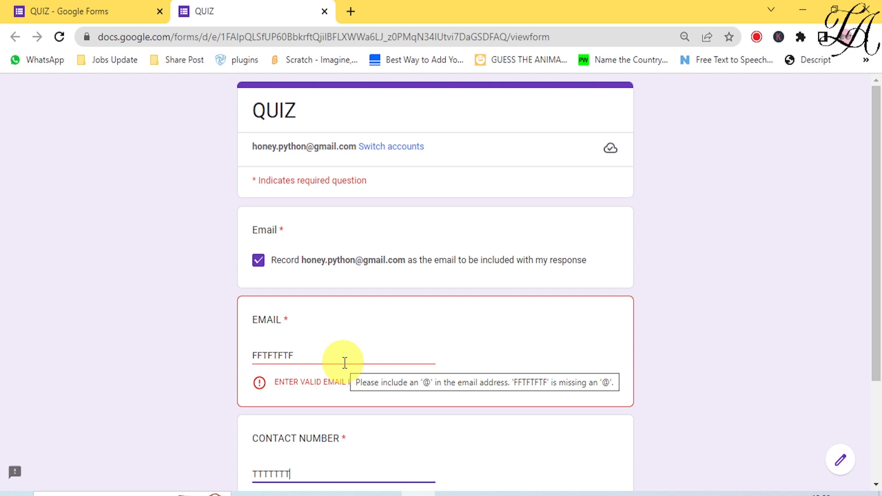
left_click(315, 352)
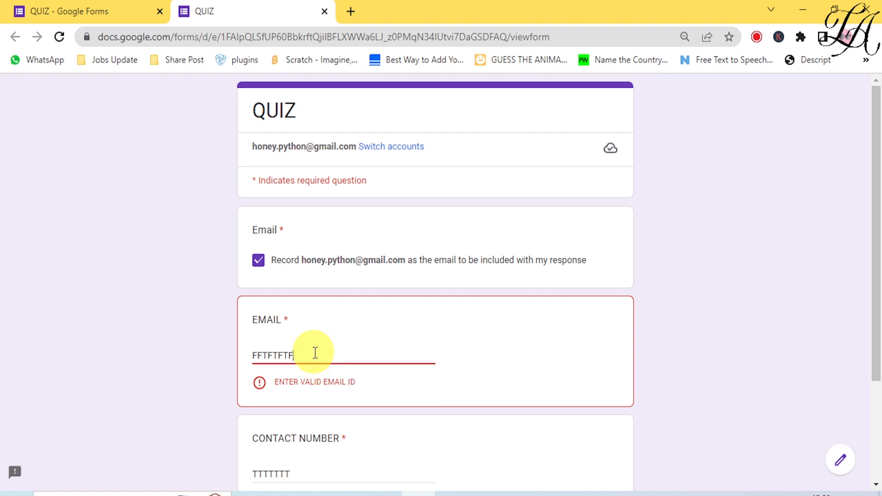
type("@GMAIL.COM")
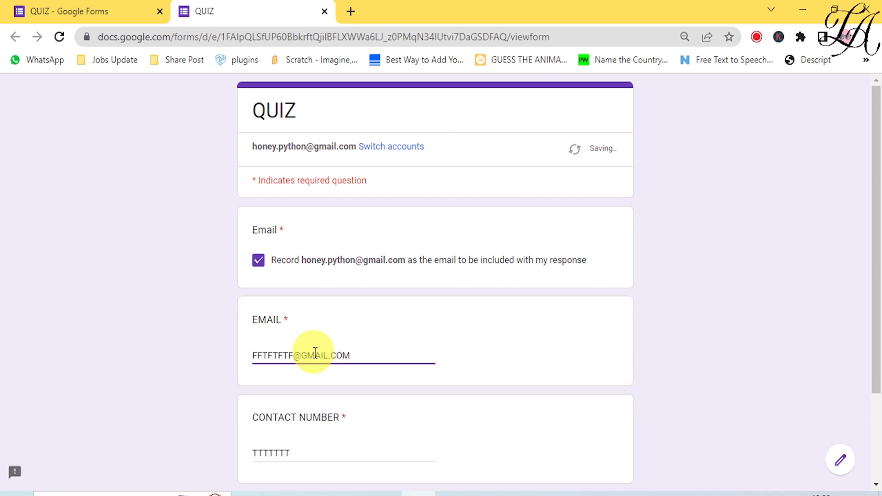
left_click(305, 455)
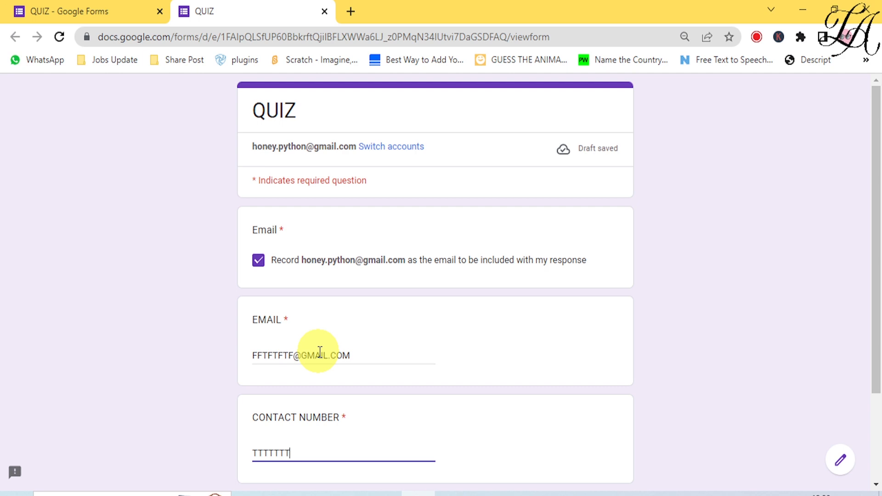
left_click(74, 18)
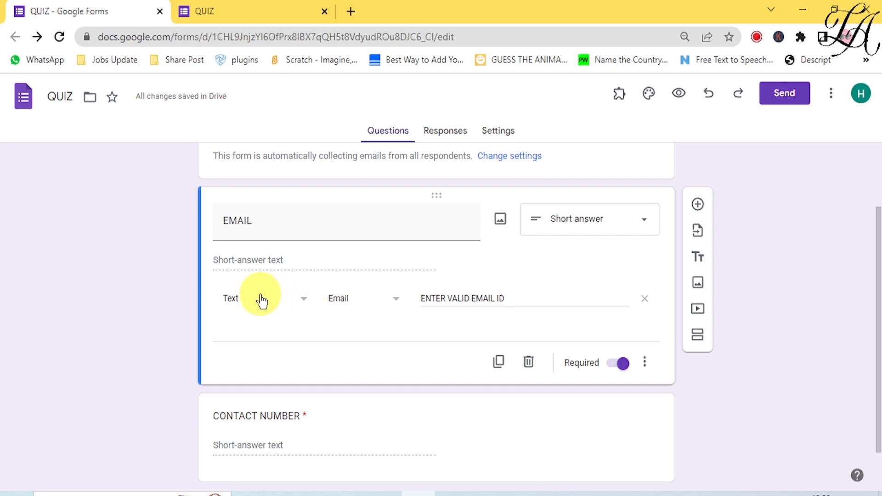
left_click(394, 302)
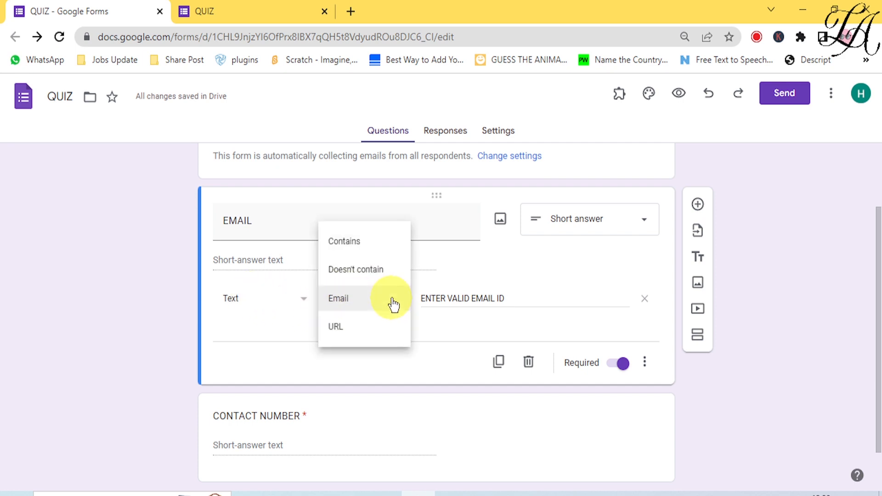
left_click(372, 243)
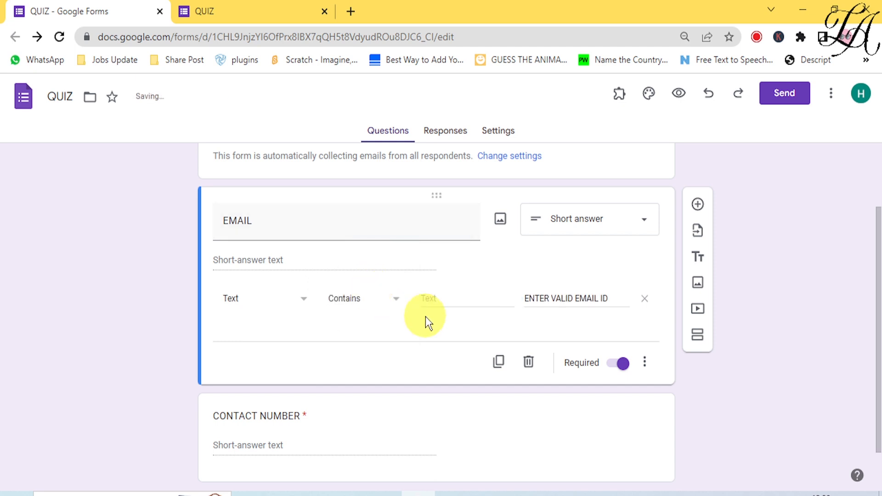
left_click(436, 298)
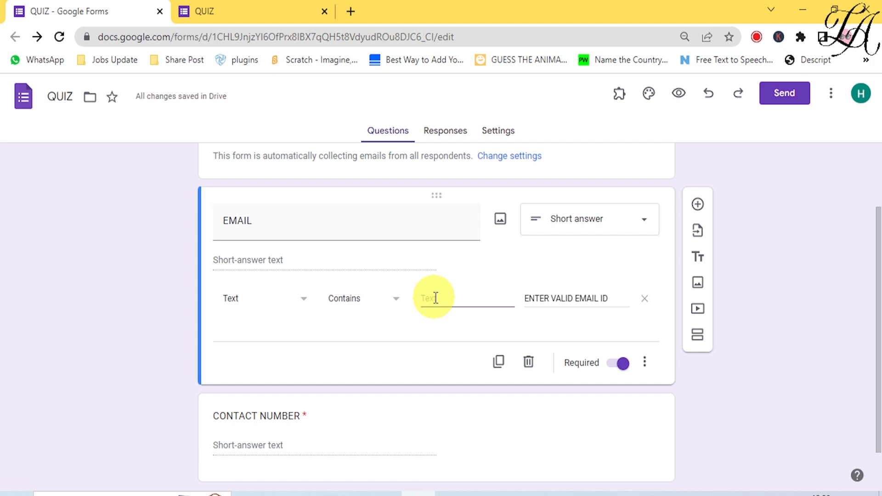
type("@le")
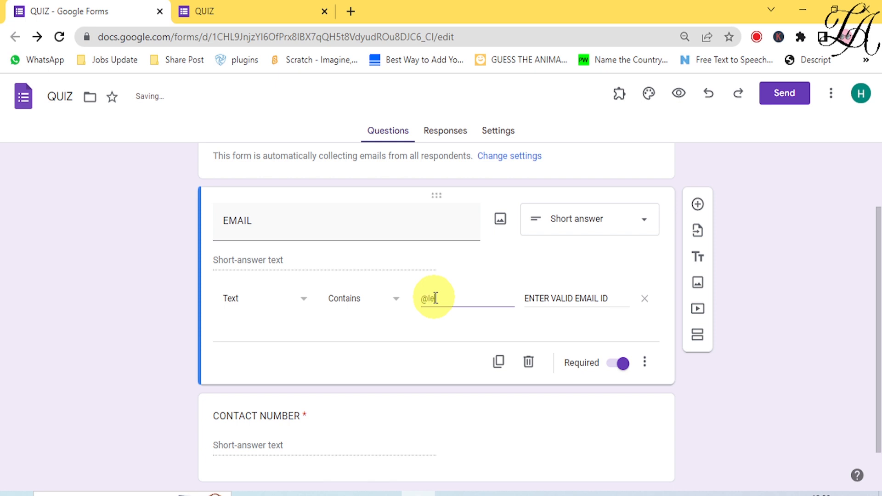
type("arnerzacade")
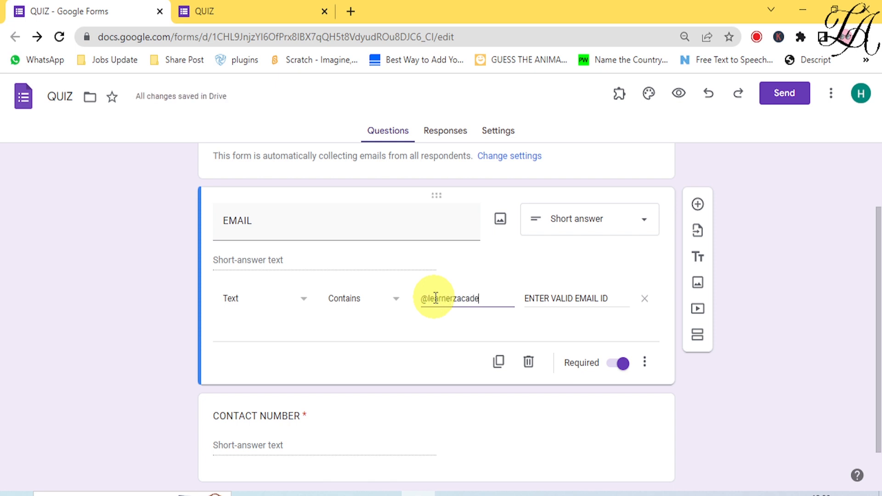
type("my.")
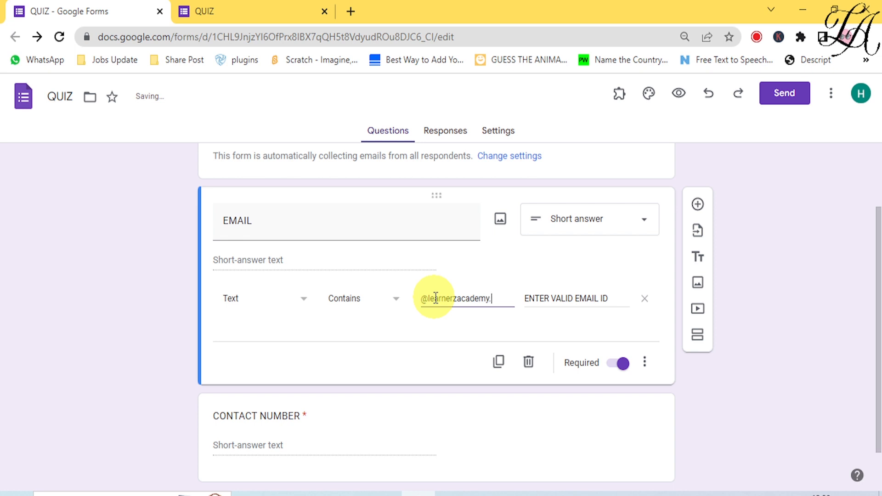
type("com")
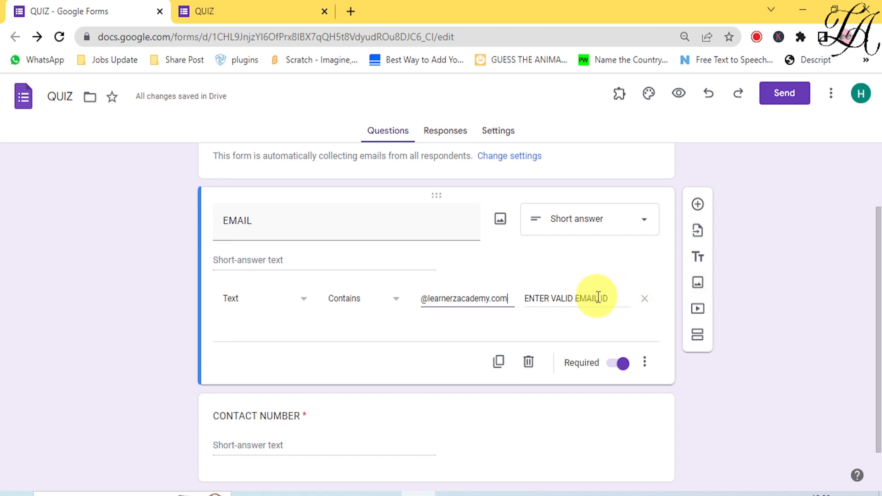
left_click(225, 9)
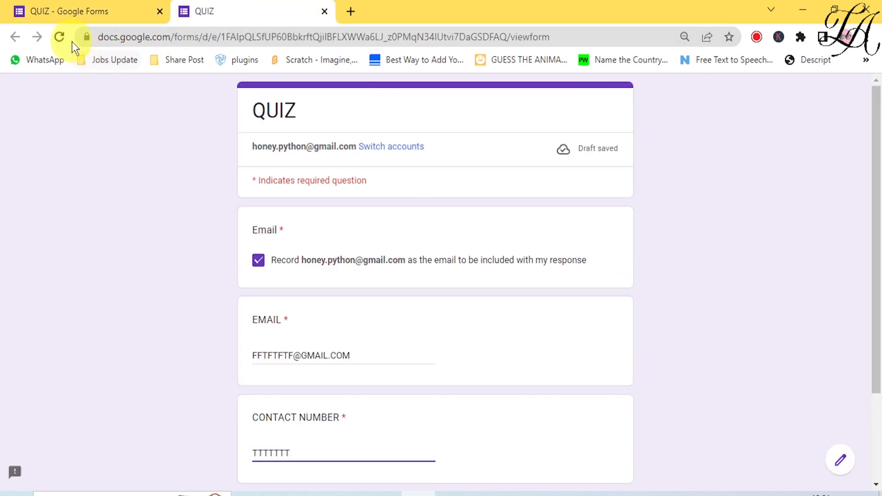
Reload the live form to see the gmail answer rejected, then return to the editor's error text.
left_click(60, 37)
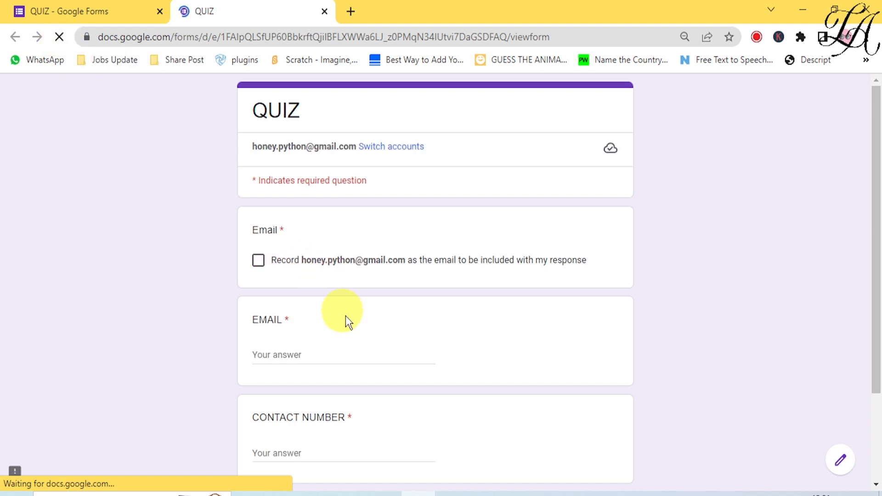
left_click(366, 353)
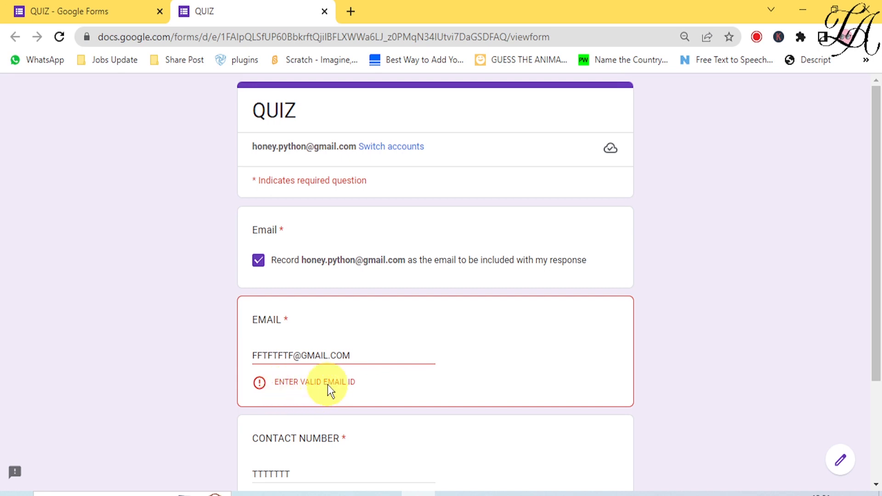
left_click(76, 15)
left_click(574, 299)
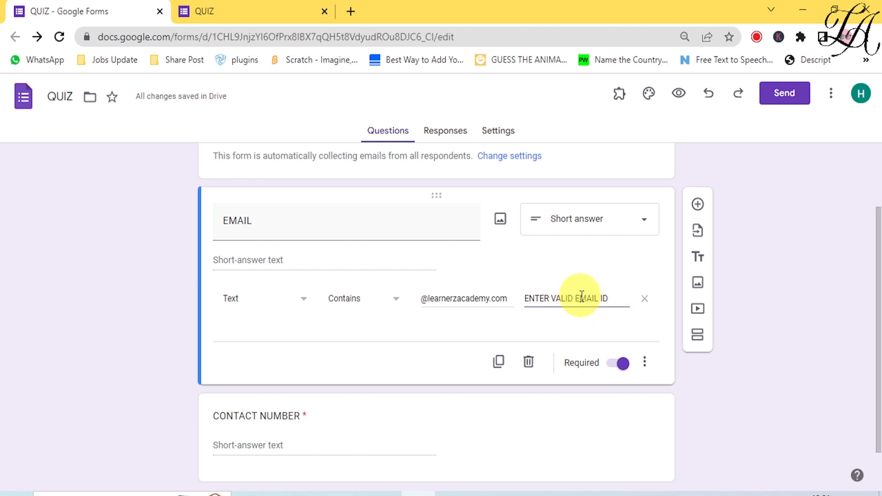
Insert OFFICIAL so the EMAIL error message reads 'ENTER VALID OFFICIAL EMAIL ID'.
type("official")
key("BackSpace")
key("BackSpace")
key("BackSpace")
key("BackSpace")
key("BackSpace")
key("BackSpace")
key("BackSpace")
key("BackSpace")
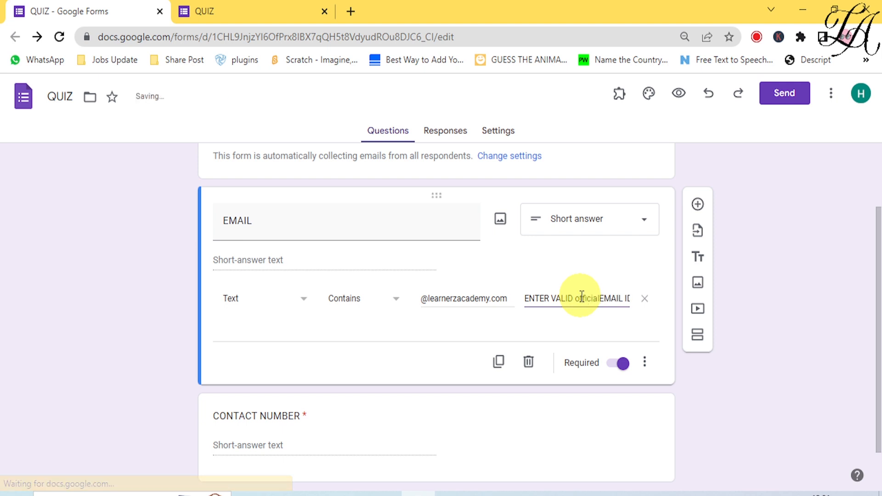
key("BackSpace")
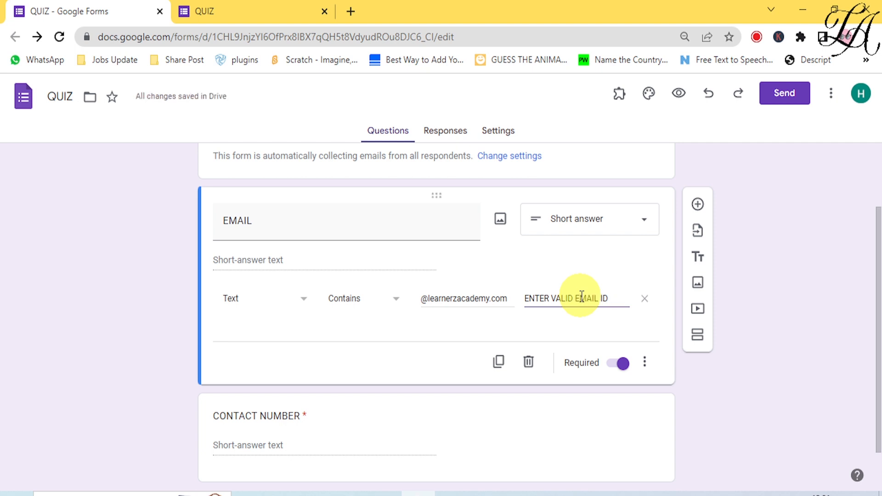
type("OFF")
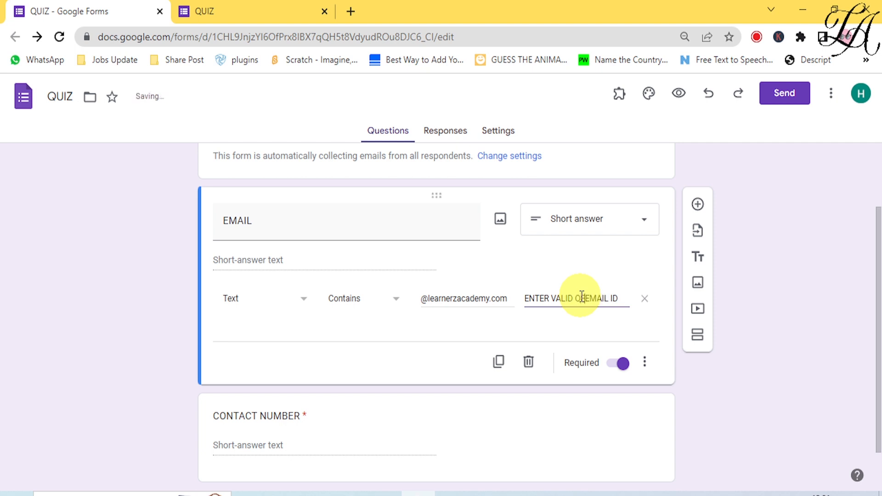
type("ICIAL")
Reload the live form and confirm the gmail address still shows the email error.
left_click(216, 14)
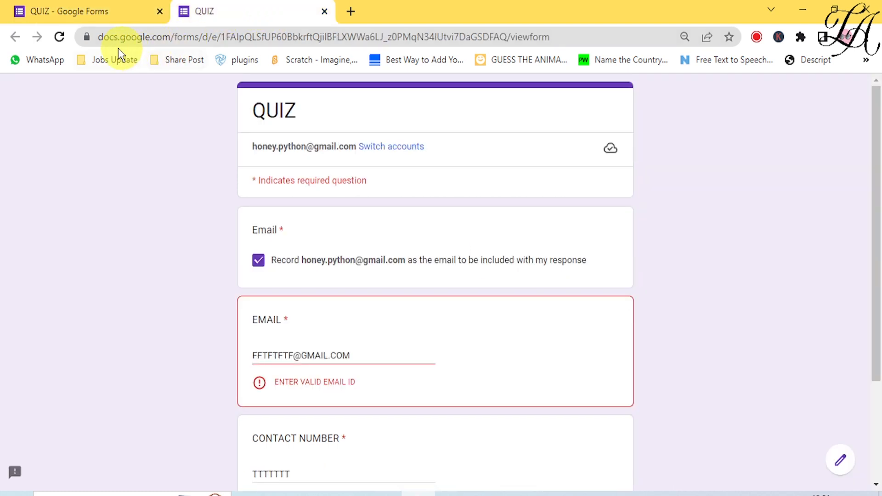
left_click(59, 37)
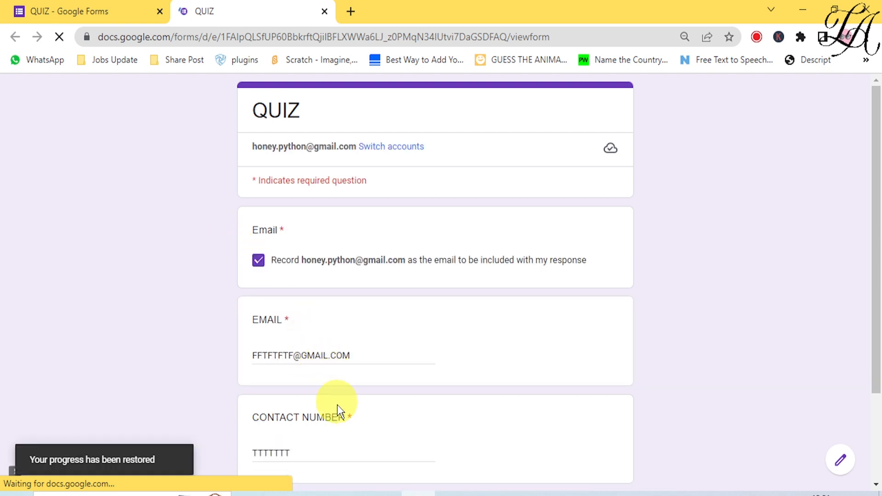
left_click(320, 357)
left_click(284, 457)
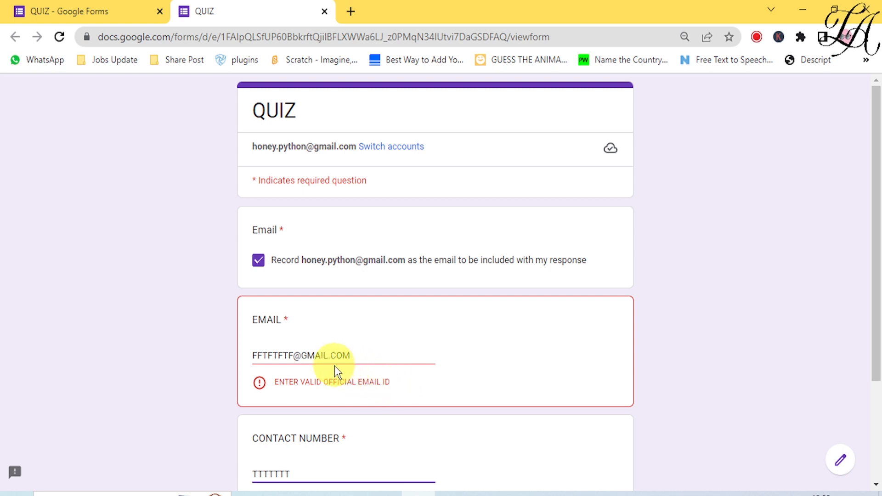
Change the answer to a learnerzacademy.com address, confirm the error clears, and return to the editor.
left_click(327, 355)
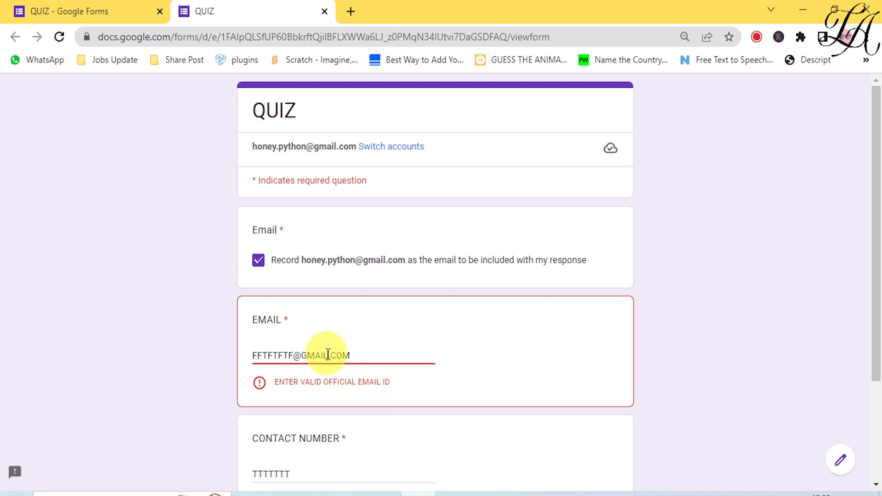
key("BackSpace")
key("BackSpace")
key("BackSpace")
key("BackSpace")
key("BackSpace")
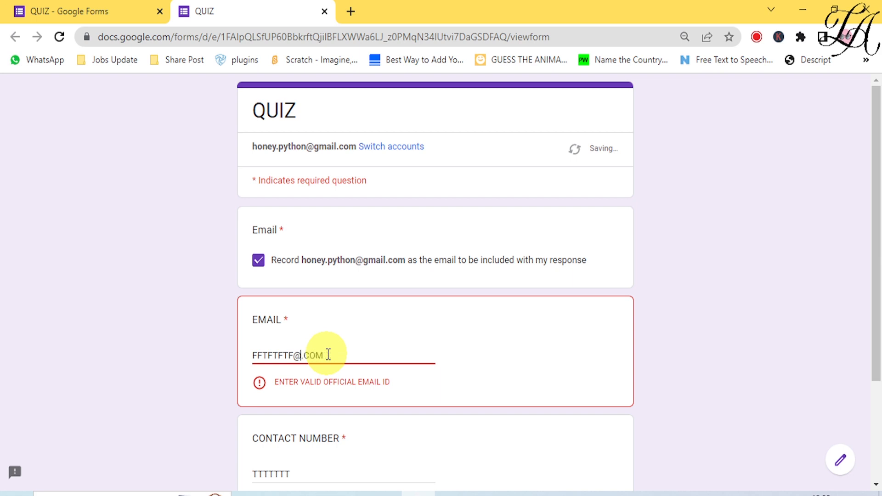
type("learnerzacademy")
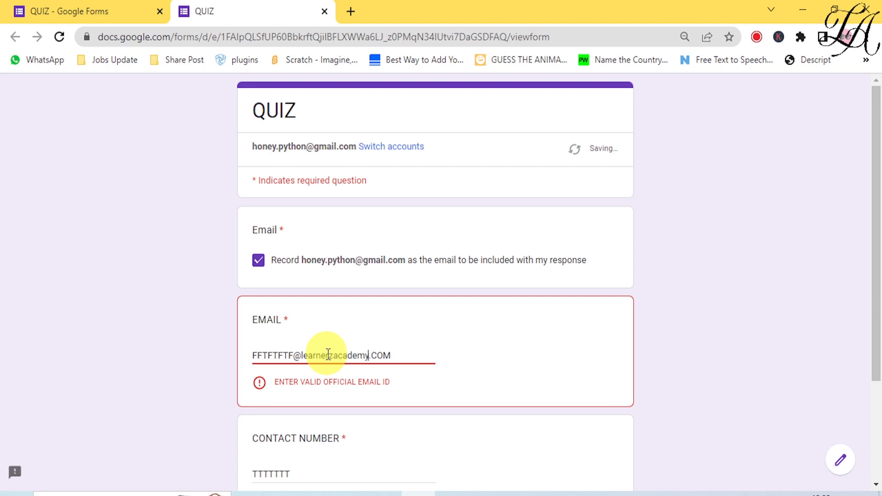
left_click(347, 457)
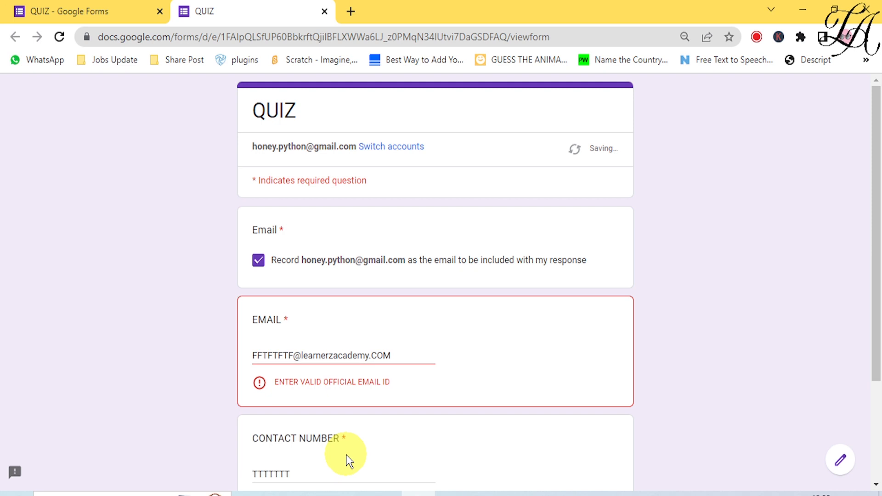
left_click(294, 473)
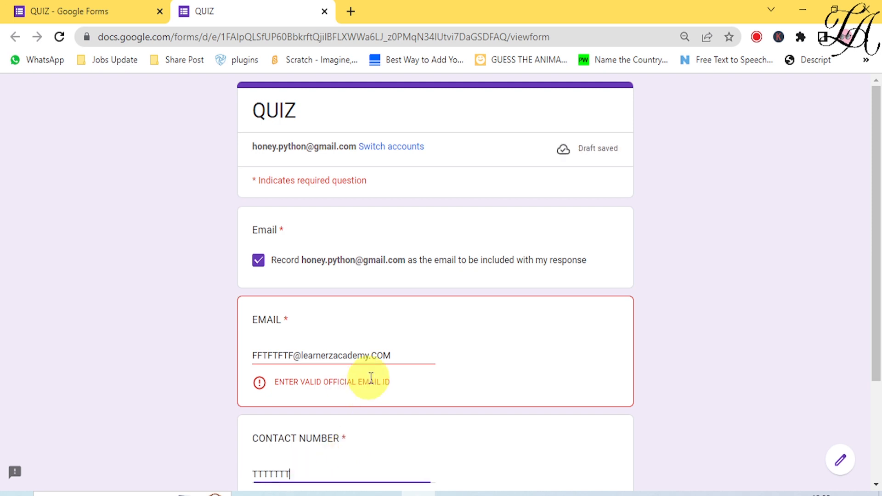
left_click(394, 357)
key("BackSpace")
key("BackSpace")
key("BackSpace")
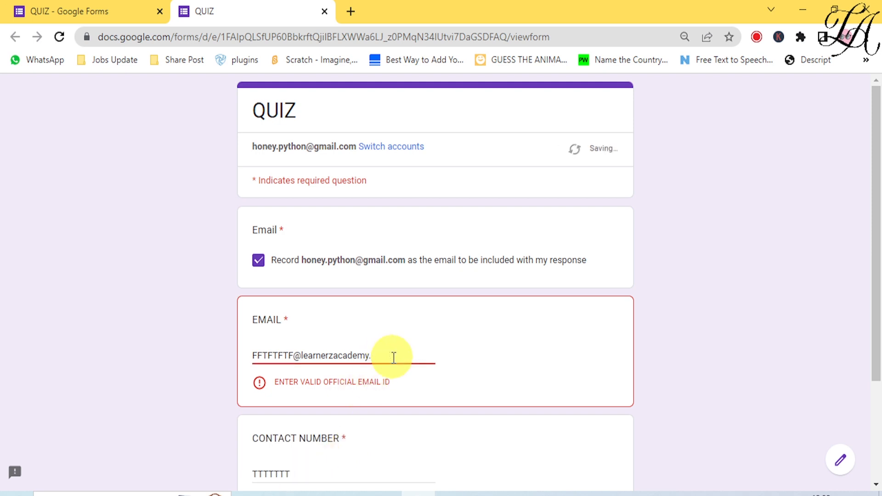
type("com")
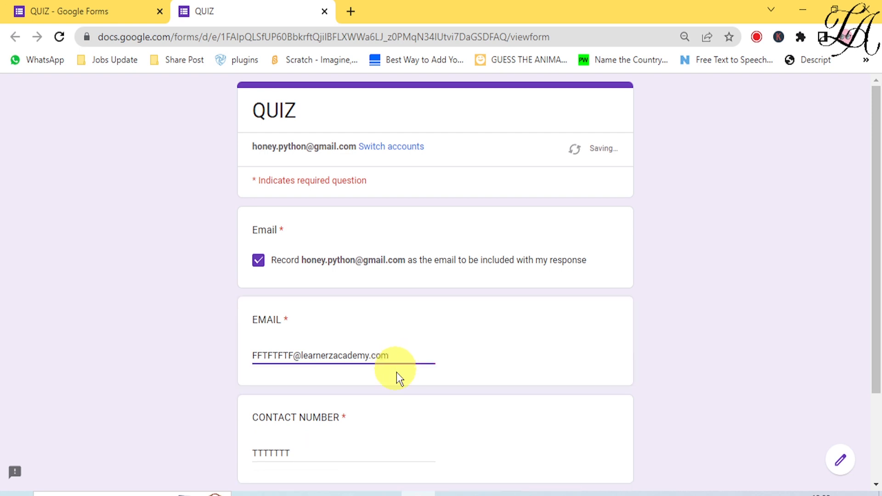
left_click(375, 453)
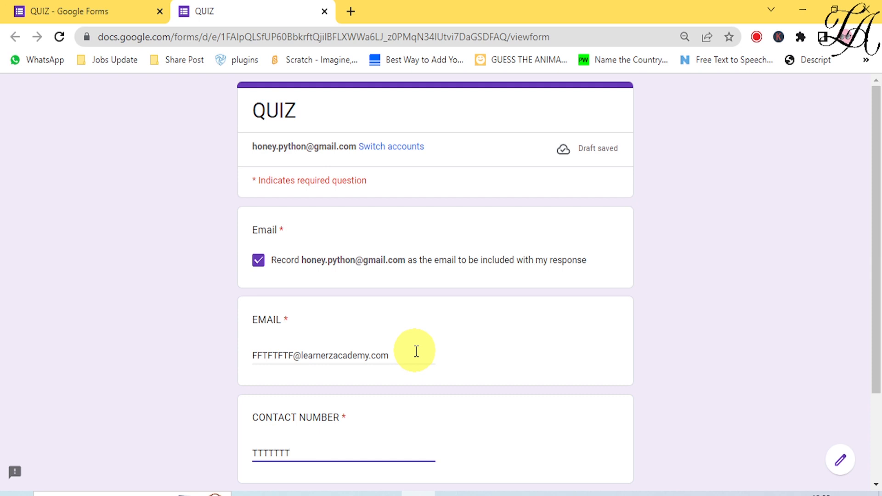
left_click(39, 20)
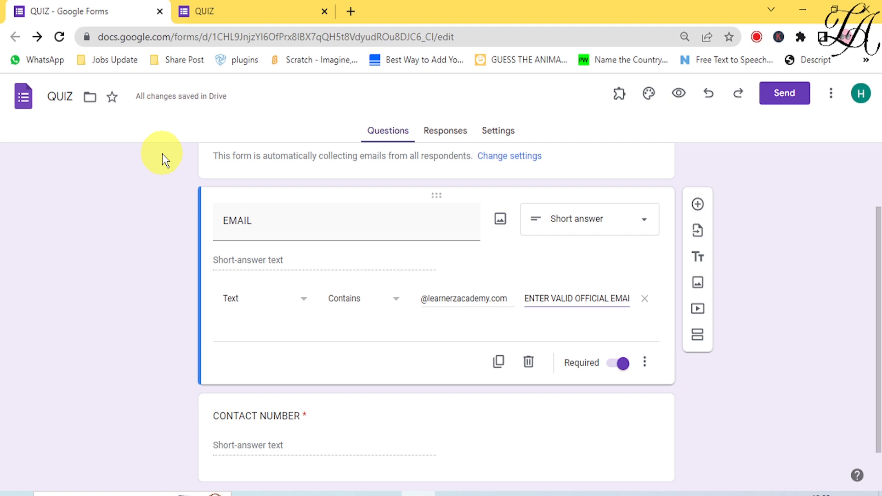
scroll(242, 445, "down", 1)
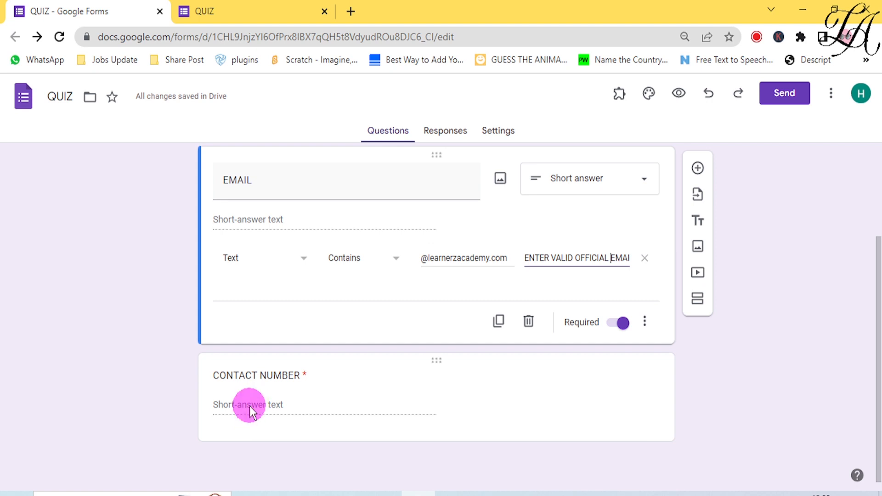
Turn on Number response validation for CONTACT NUMBER and show its condition options.
left_click(249, 406)
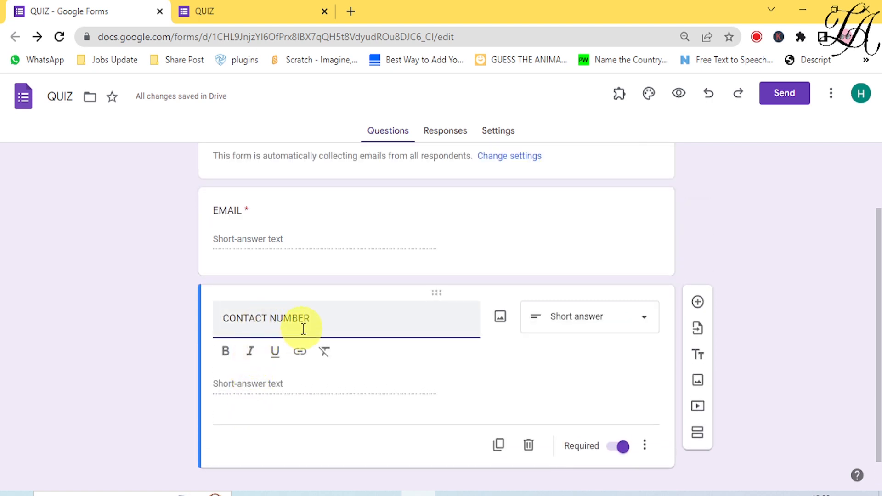
left_click(645, 451)
left_click(669, 454)
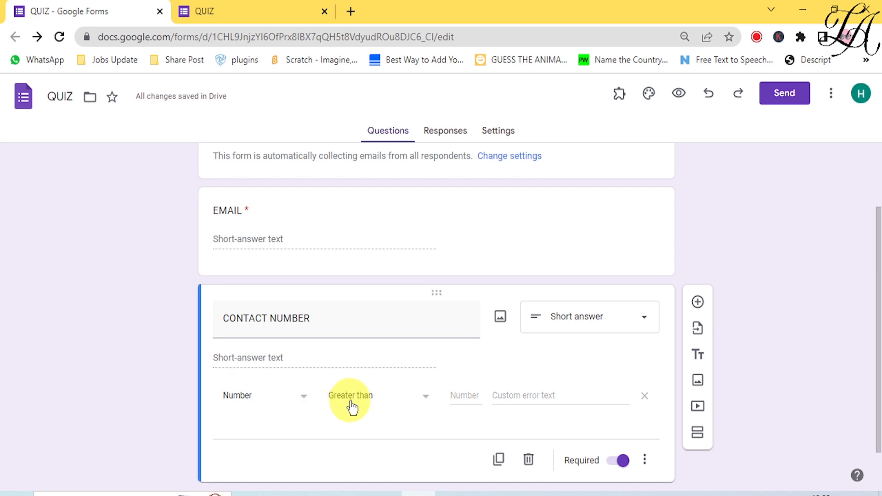
left_click(422, 403)
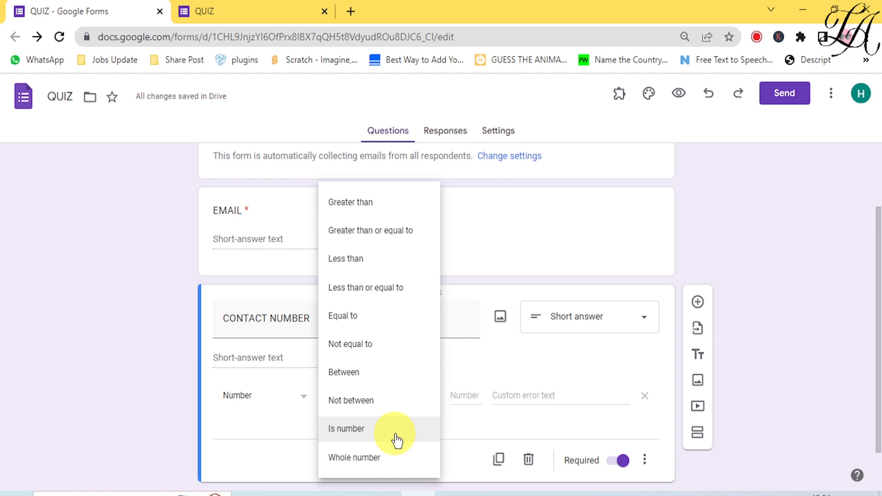
Restrict CONTACT NUMBER validation to numbers between 59999999 and 99999999.
left_click(414, 376)
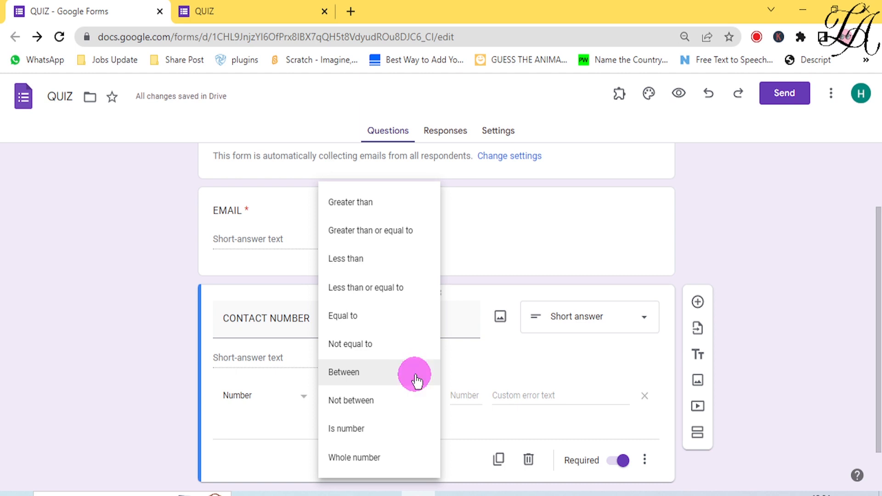
left_click(457, 397)
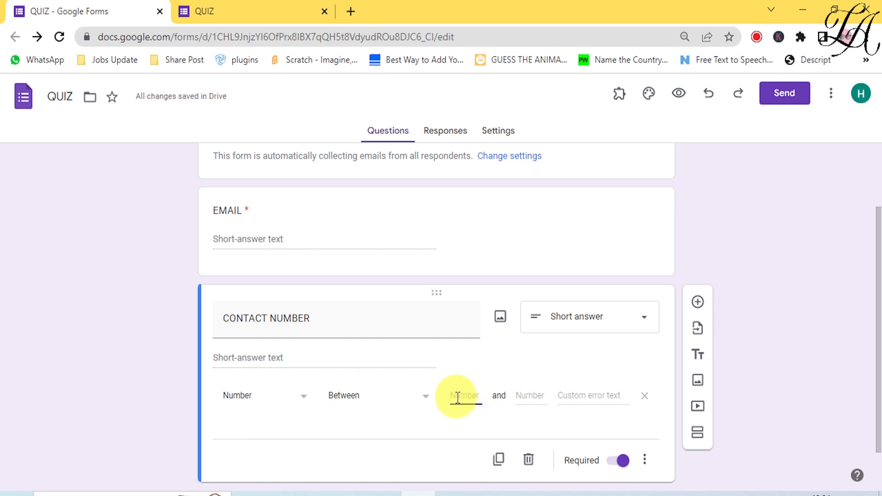
type("5")
type("9999")
type("999")
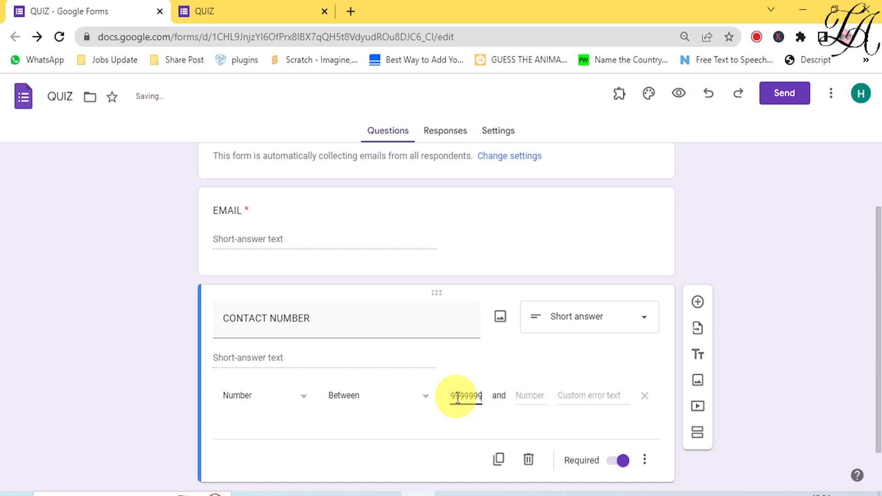
left_click(527, 394)
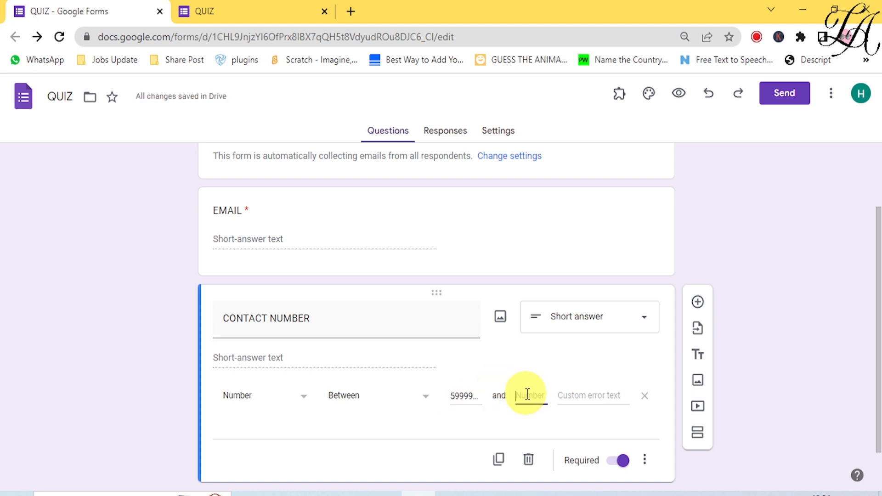
type("99999999")
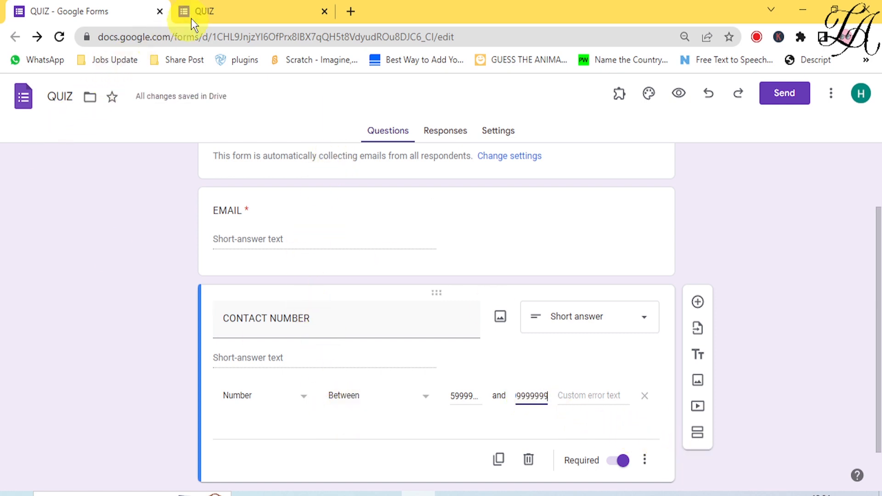
Reload the quiz preview and confirm the Contact Number answer TTTTTTT shows the number-range error.
left_click(225, 11)
left_click(59, 37)
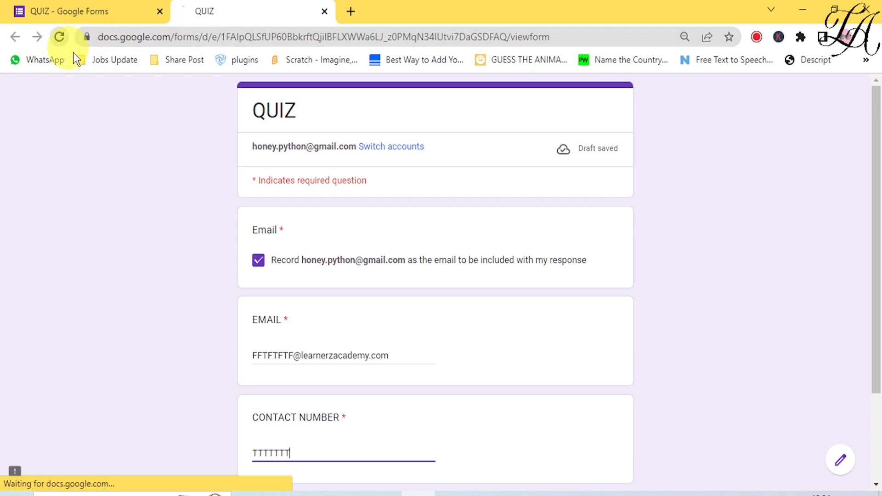
scroll(338, 318, "down", 3)
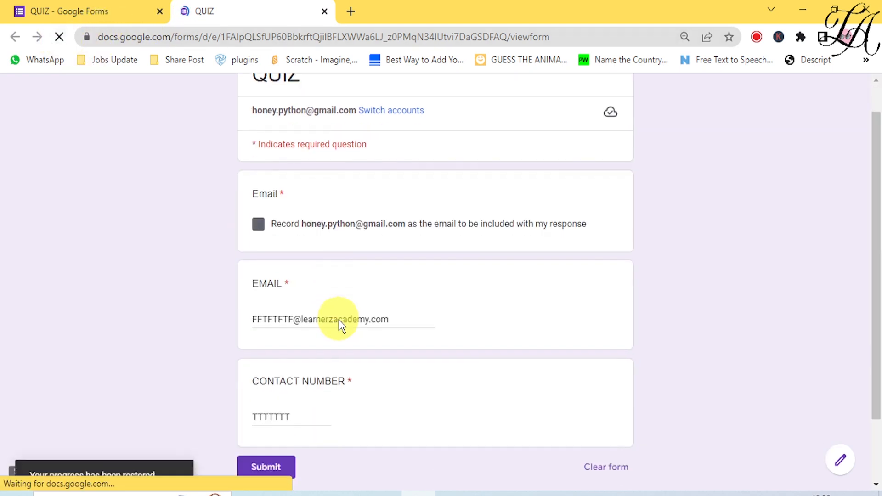
left_click(321, 337)
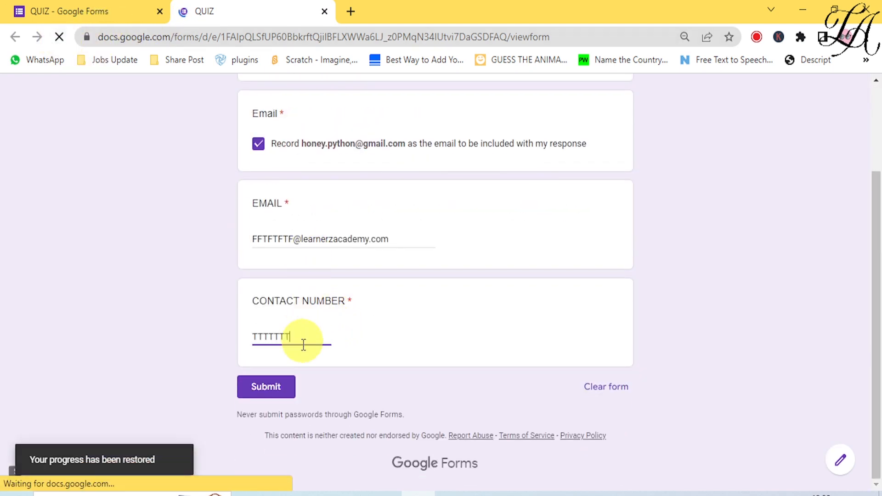
left_click(393, 345)
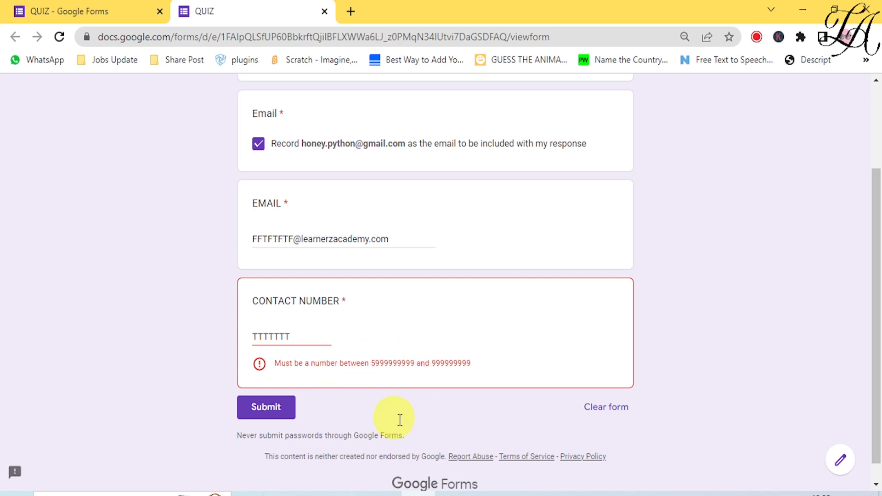
Set the range rule's custom error text to 'ENTER CORRECT CONTACT NUMBER' and return to the preview.
left_click(91, 11)
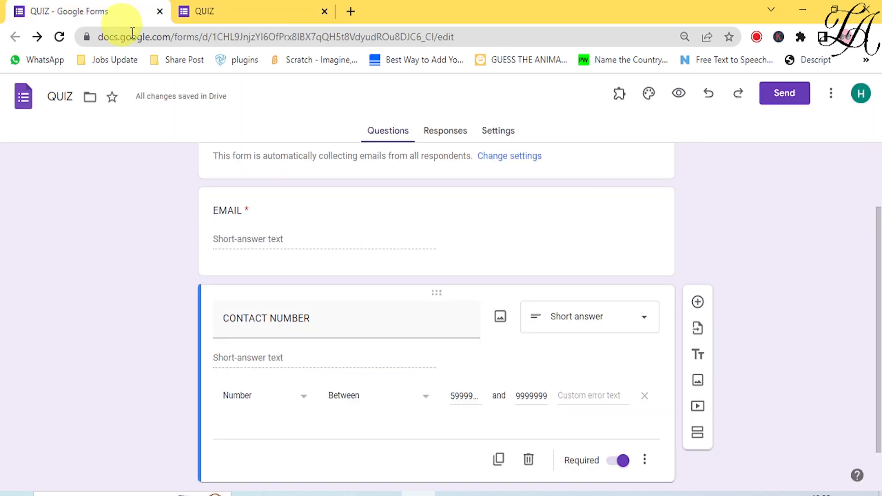
left_click(600, 394)
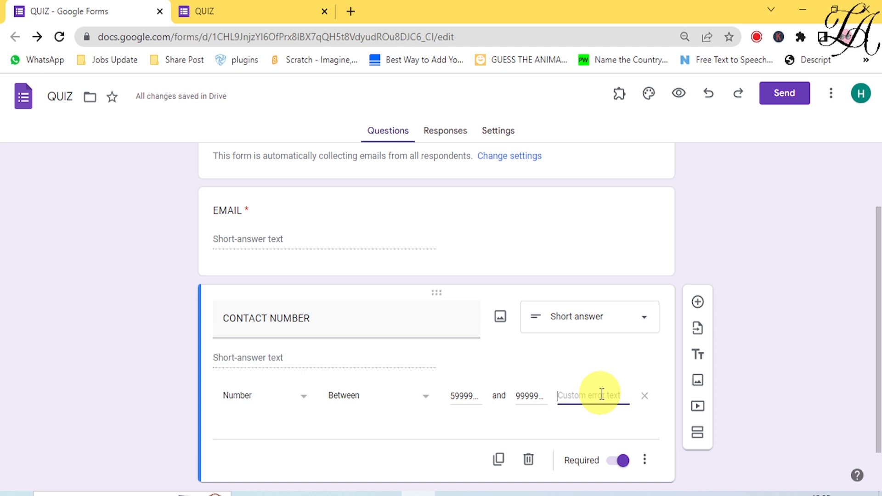
type("EN")
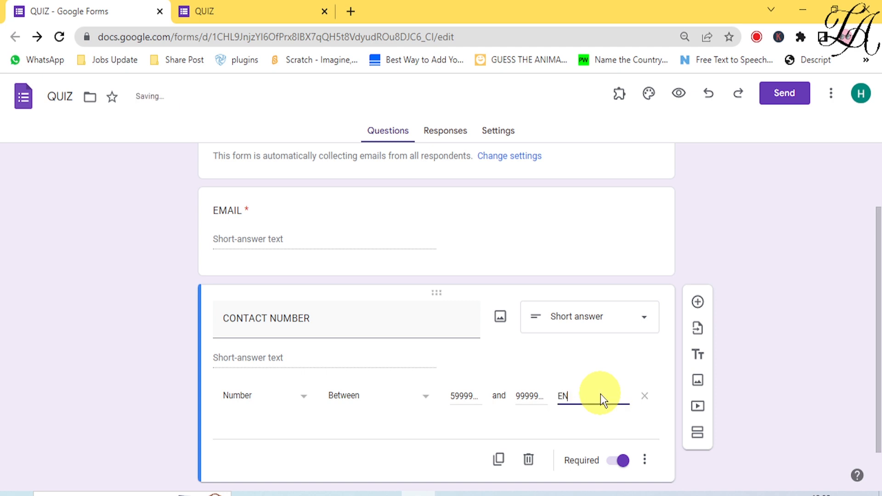
type("TER CORRECT CONT")
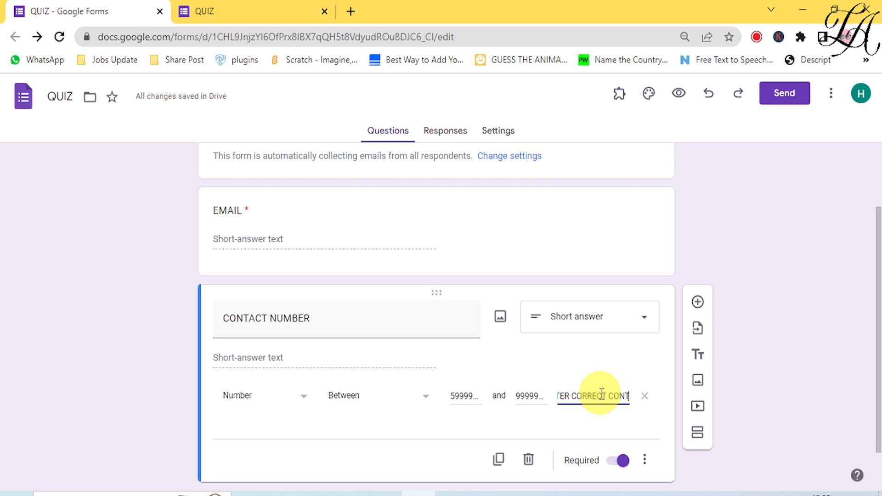
type("ACT NUMBER")
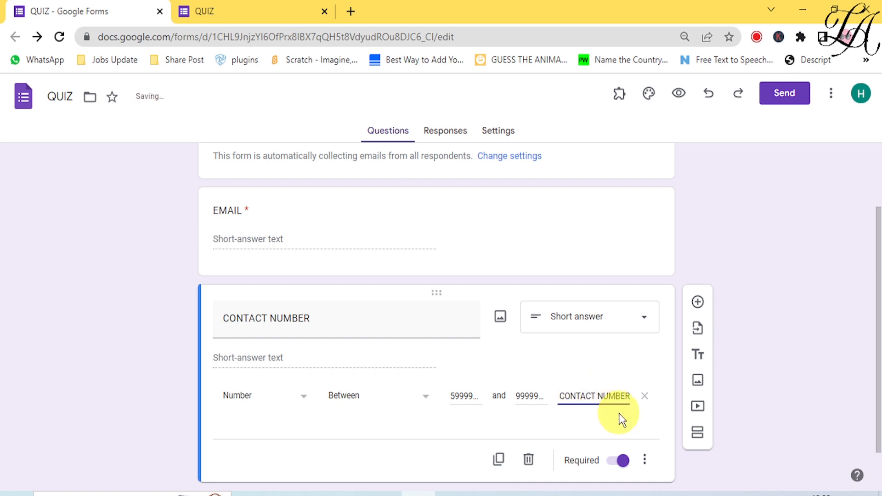
left_click(209, 13)
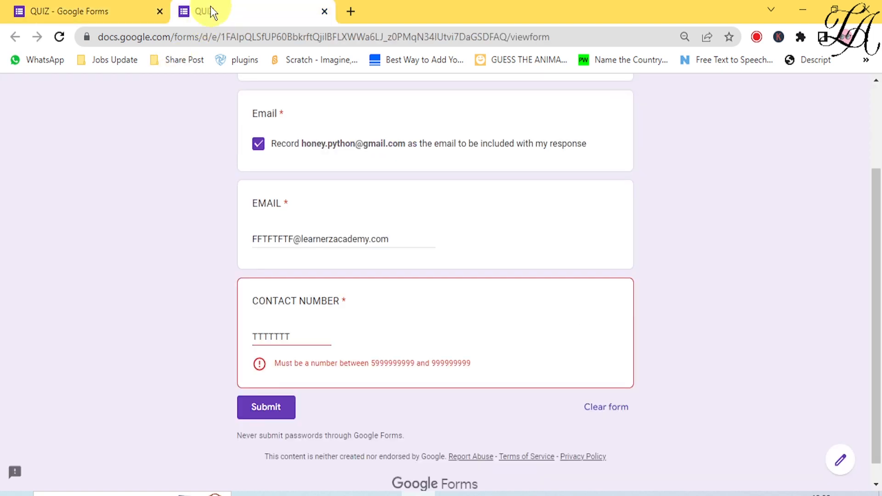
left_click(60, 36)
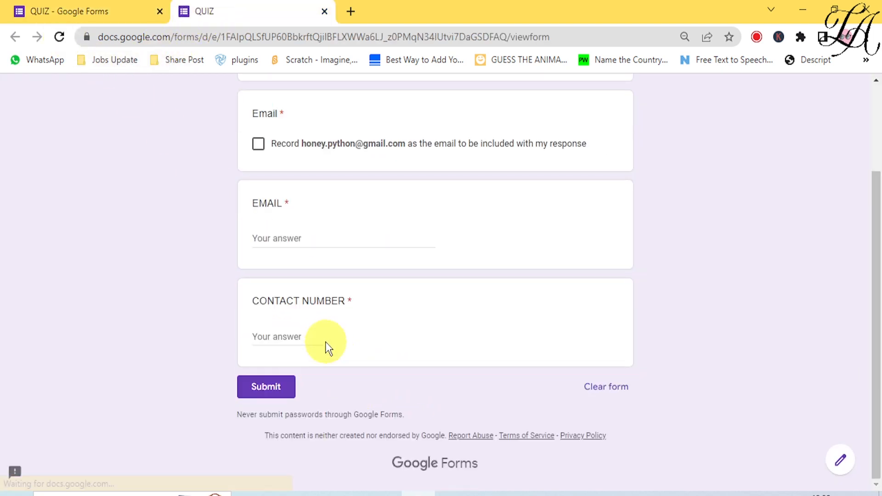
left_click(329, 338)
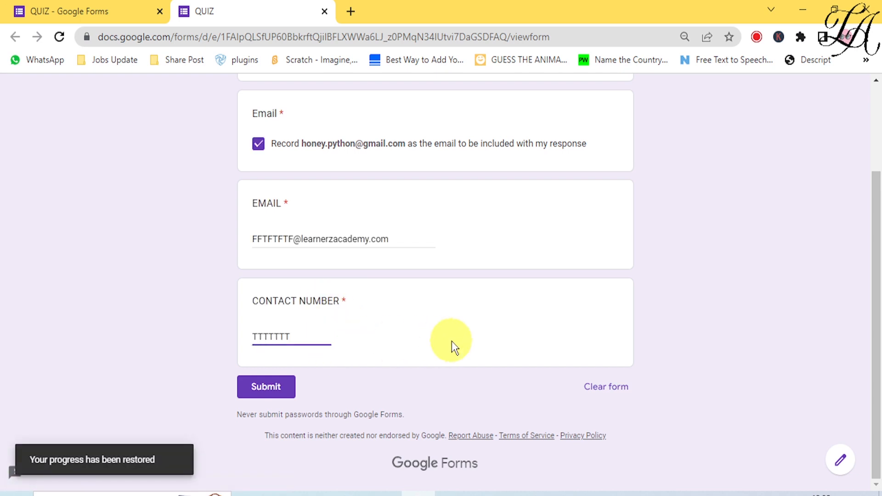
left_click(431, 236)
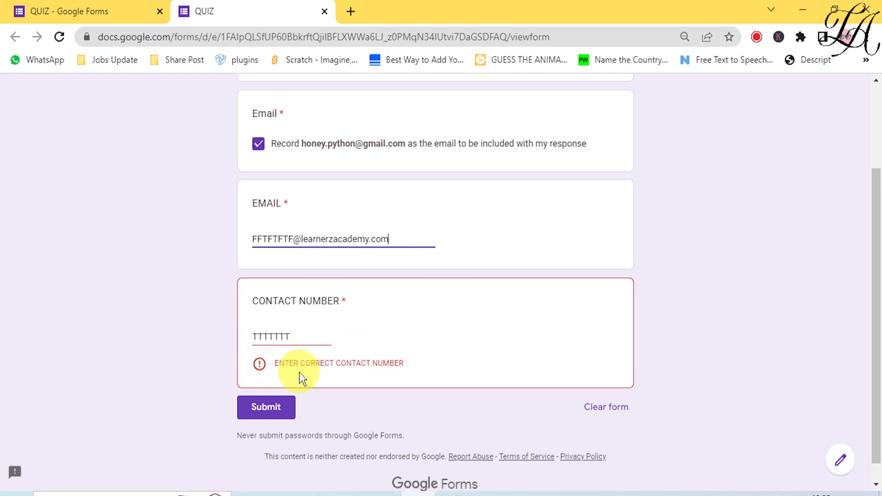
left_click_drag(309, 338, 235, 341)
type("12345")
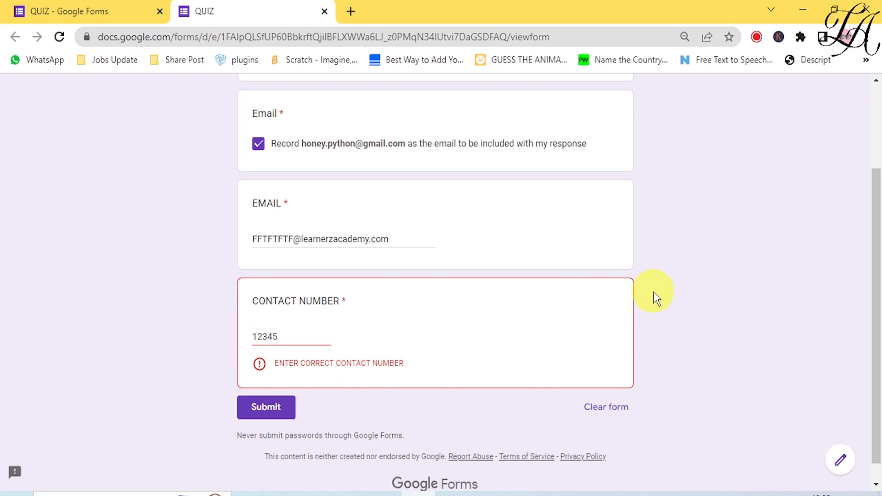
left_click(309, 238)
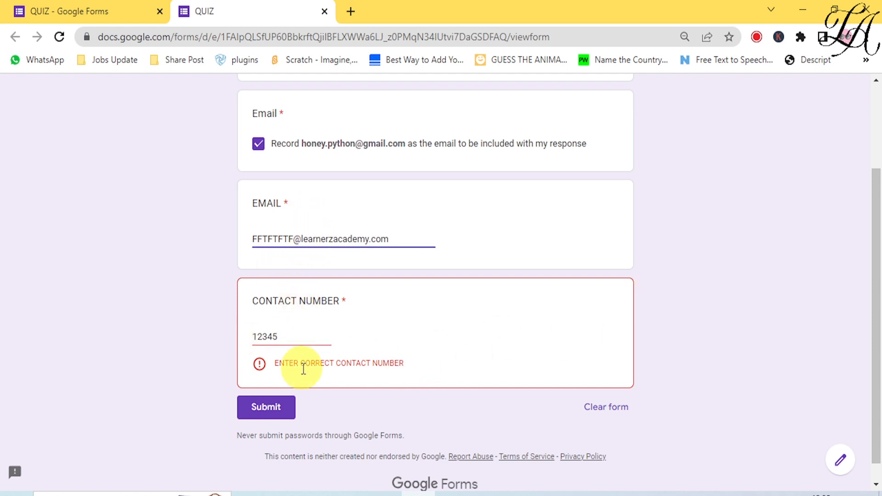
left_click(285, 336)
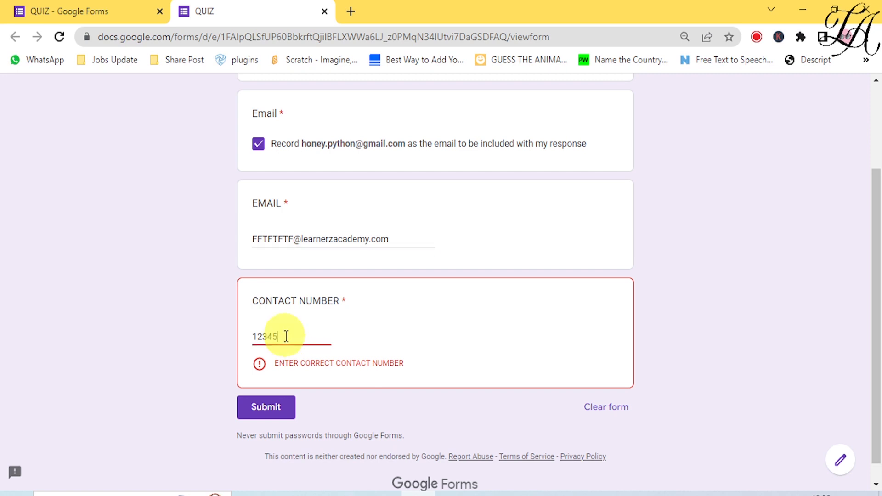
type("67894")
left_click(354, 244)
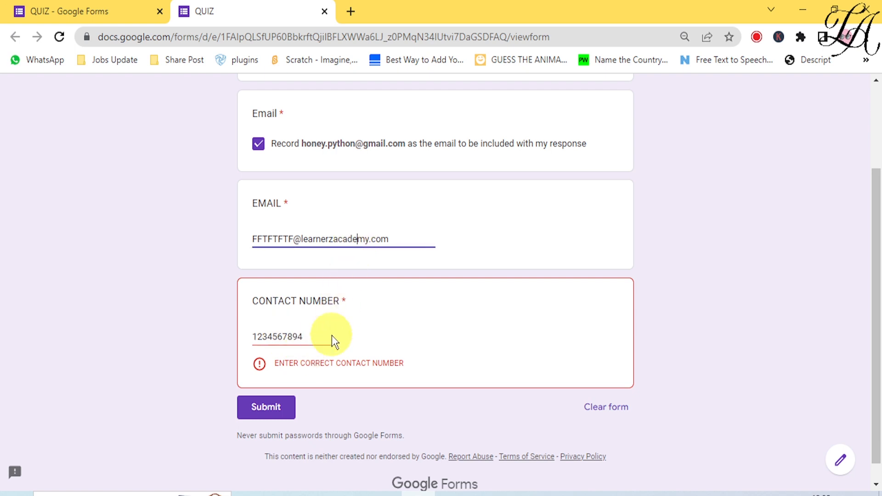
left_click(300, 339)
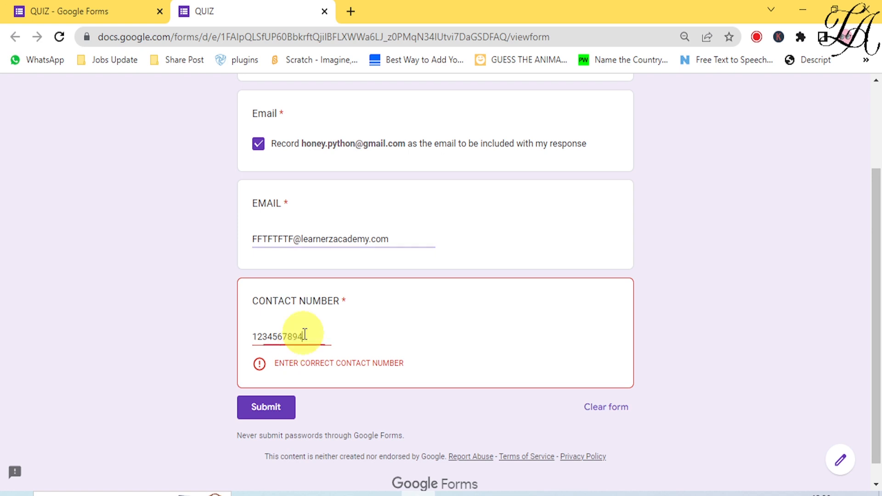
left_click_drag(300, 339, 205, 349)
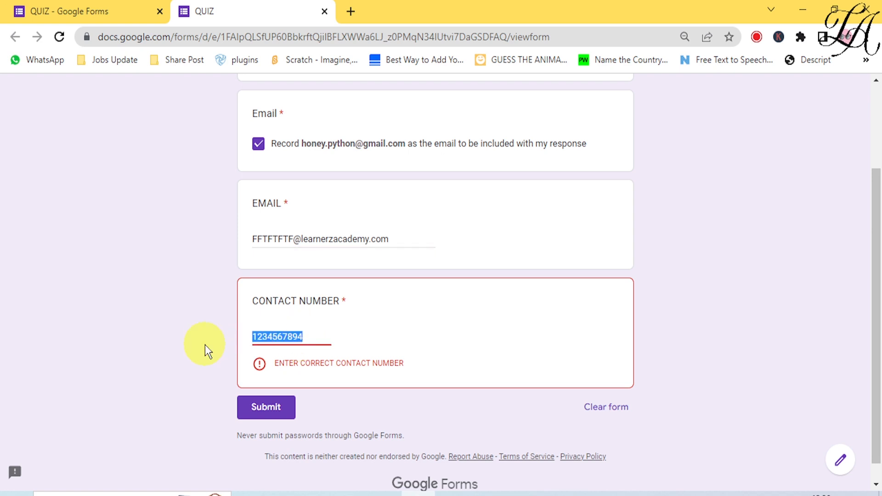
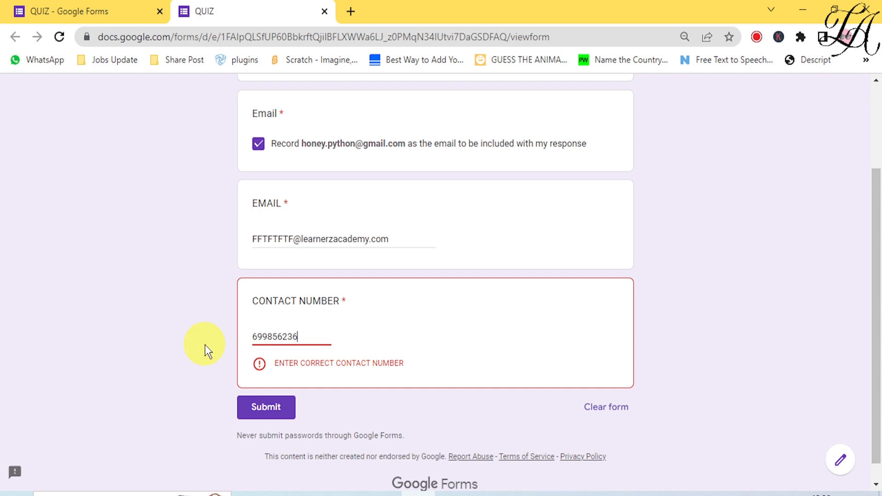
left_click(358, 287)
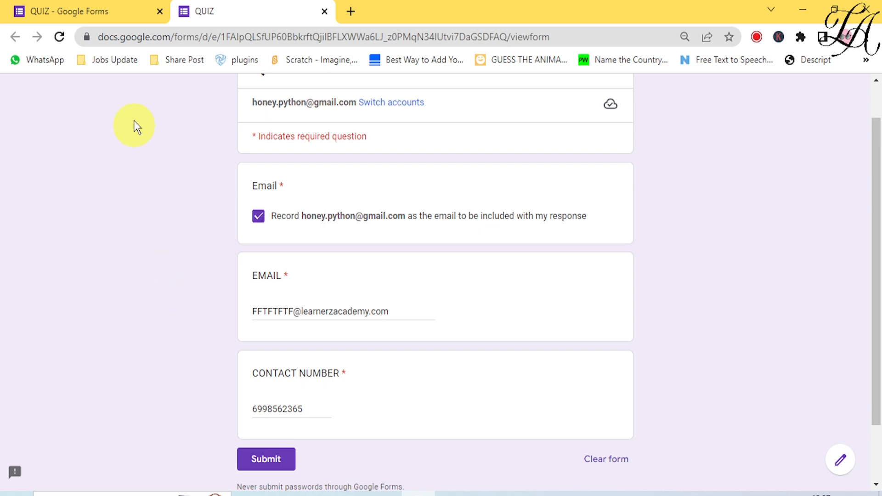
left_click(118, 8)
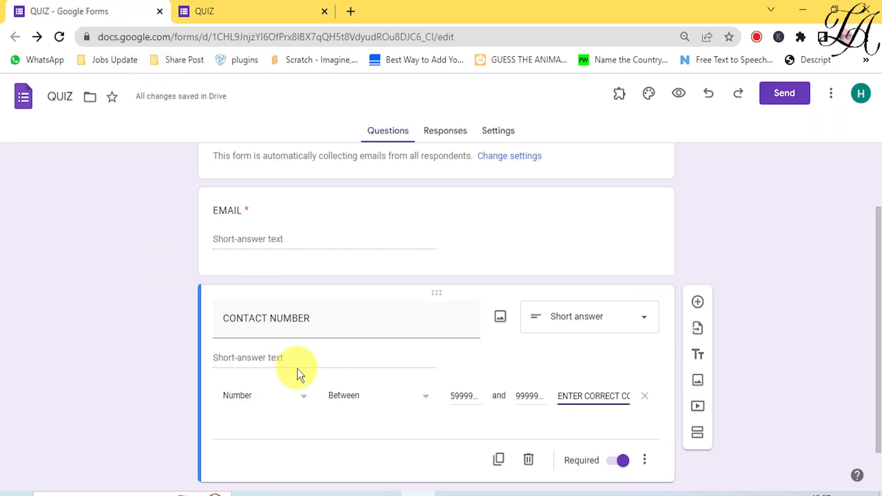